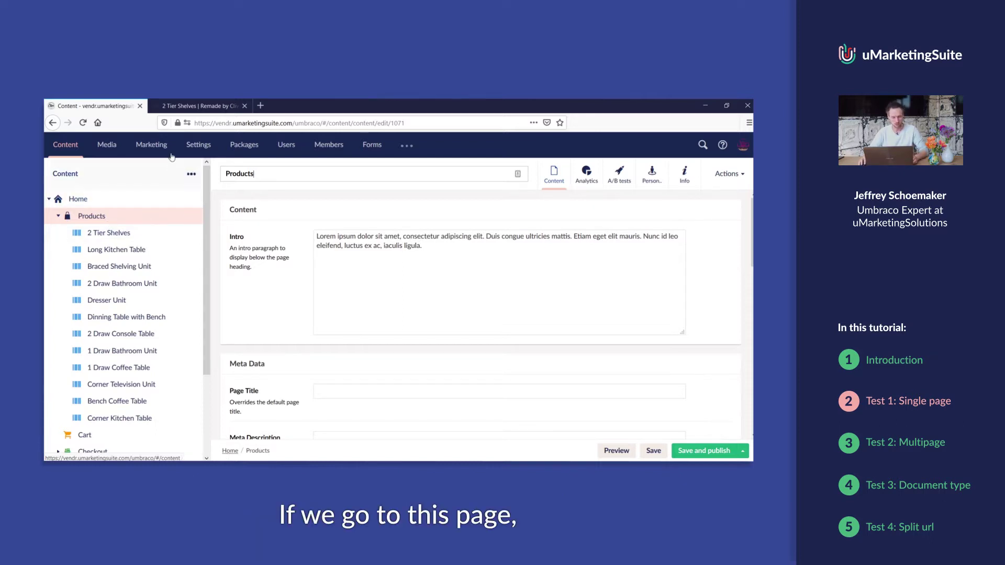
View the live 2 Tier Shelves page, then open the product in Umbraco to see its name, SKU, price 100.00 and image
left_click(199, 107)
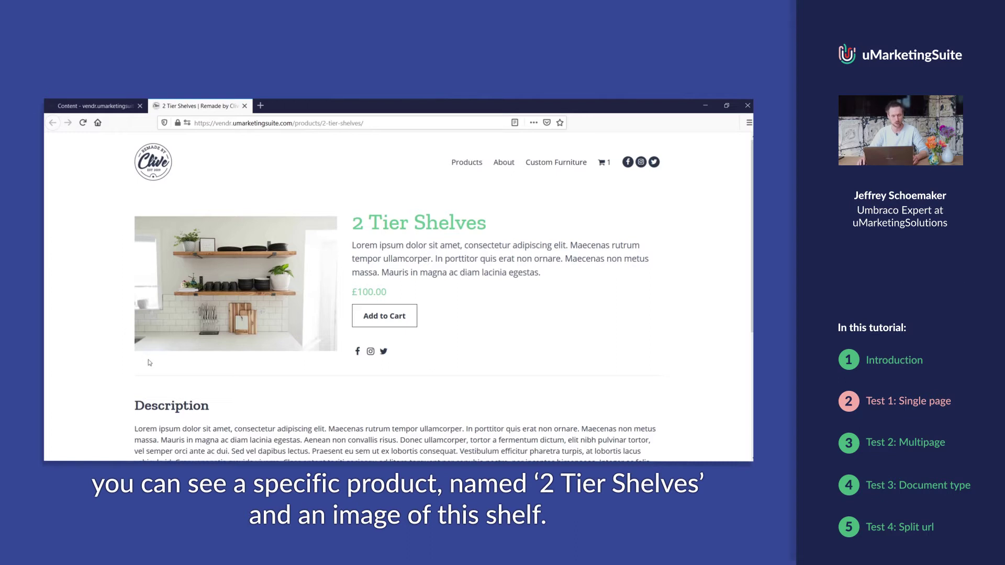
key("ctrl+Tab")
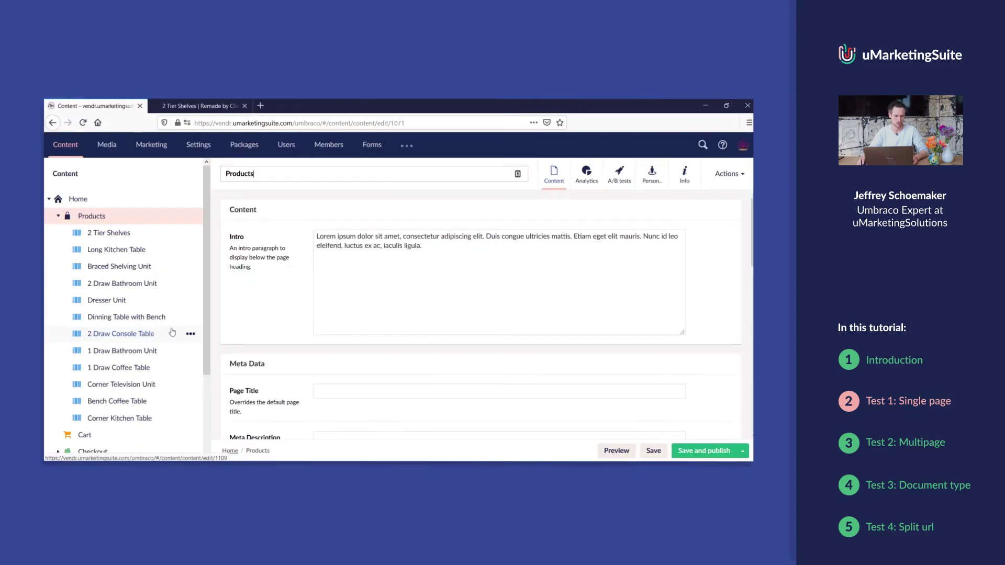
left_click(131, 238)
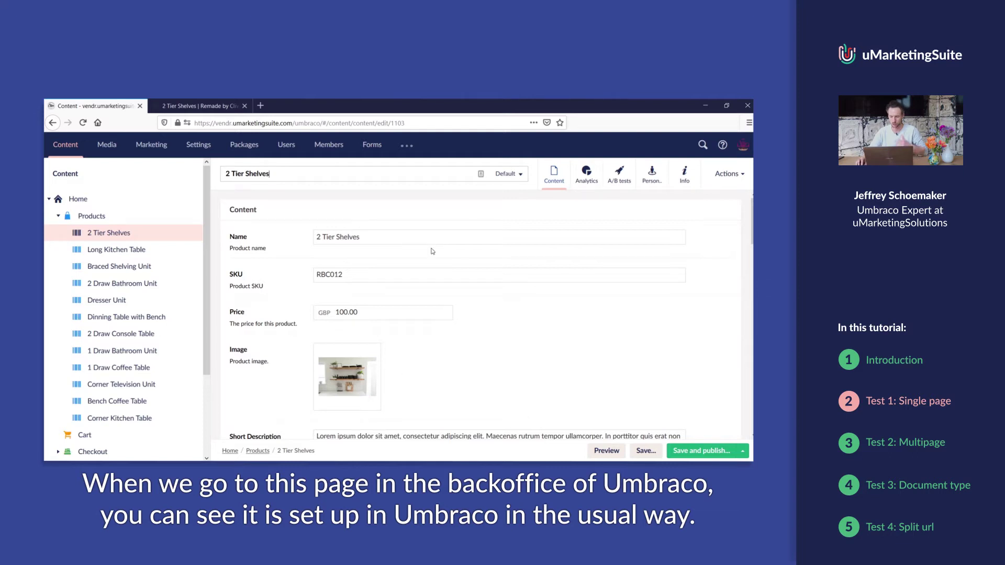
scroll(432, 266, "down", 3)
scroll(471, 251, "up", 3)
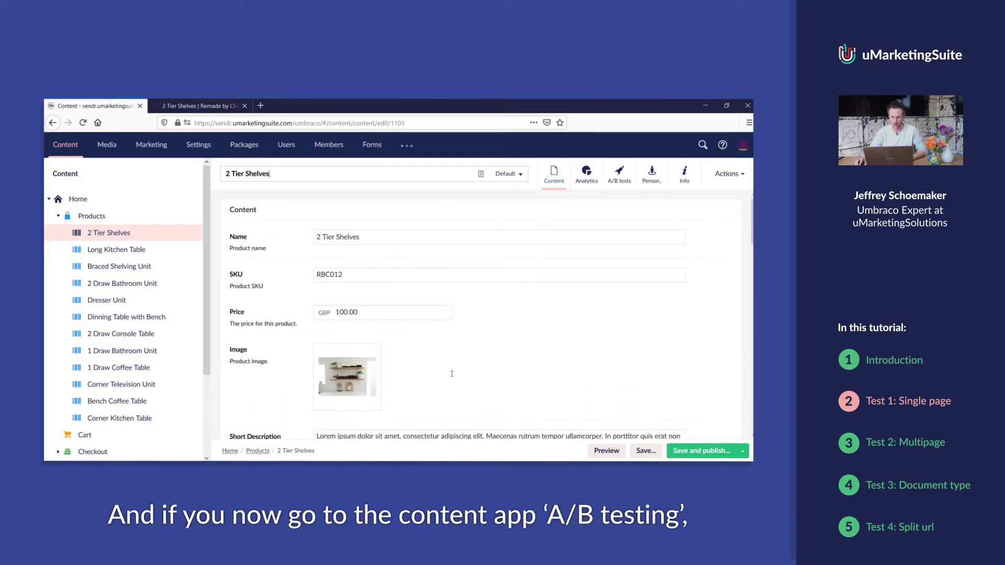
Start a new A/B test titled 'Different variant' in project Live demo op 8 april
left_click(620, 179)
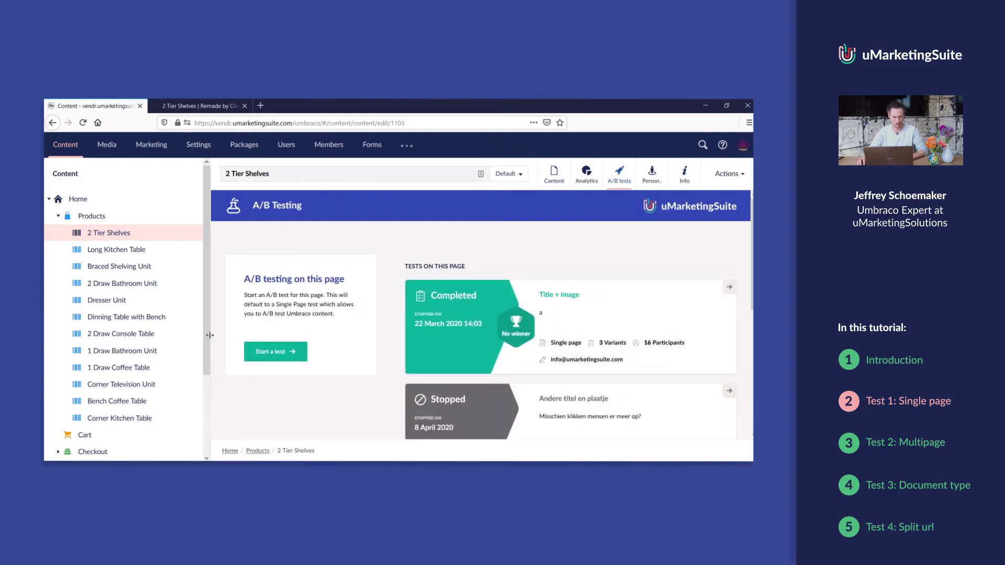
left_click_drag(209, 335, 49, 329)
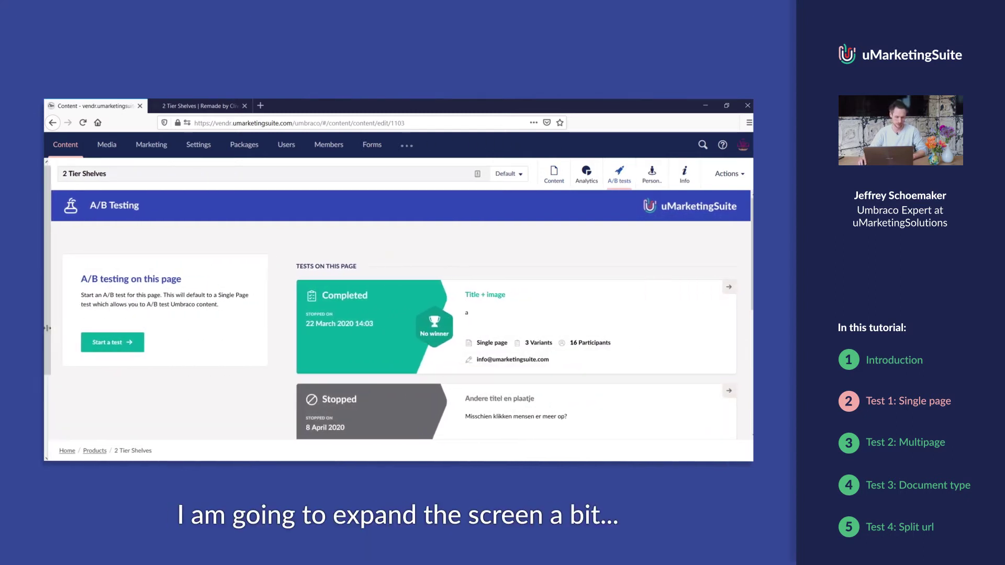
left_click(107, 344)
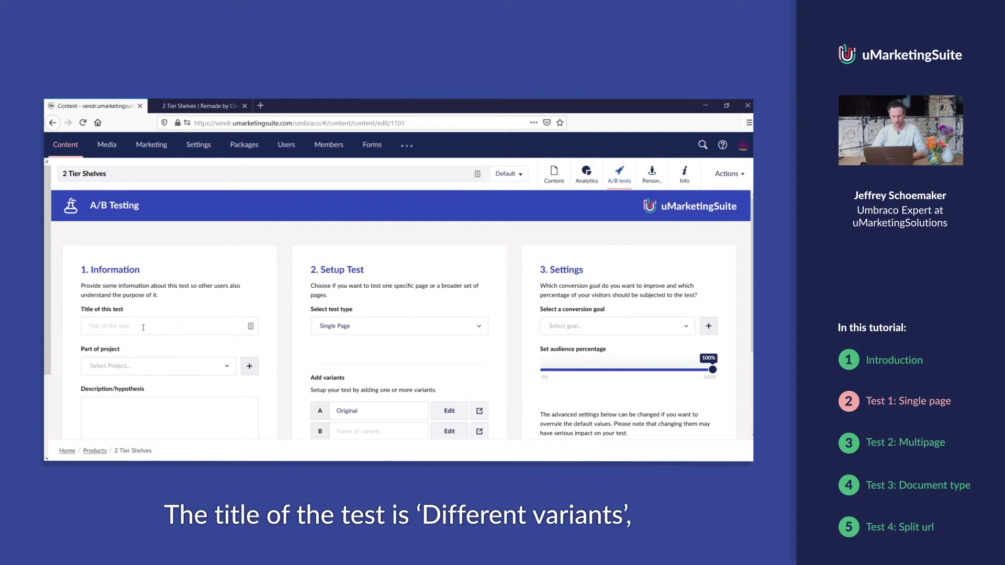
type("Different va")
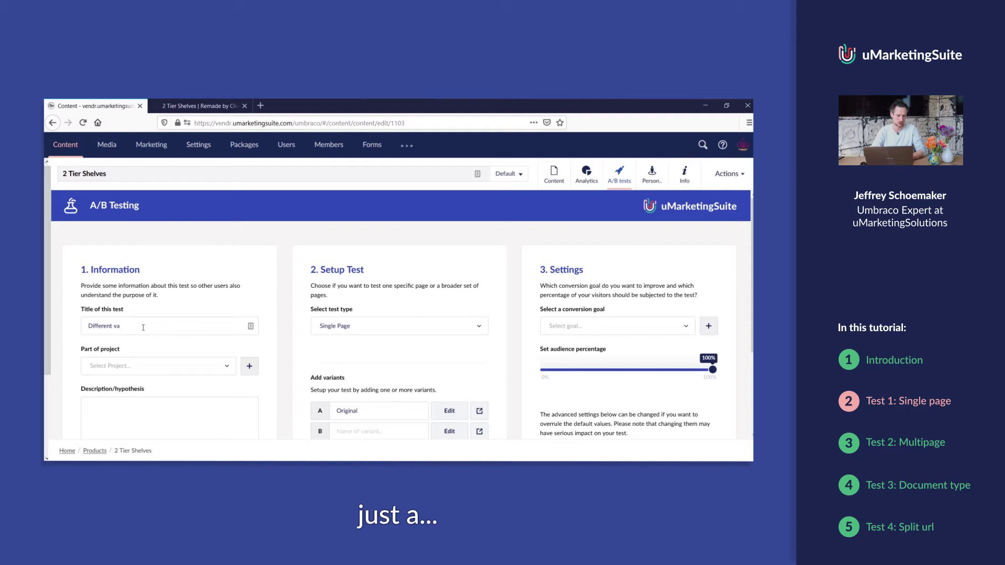
type("riant")
scroll(143, 327, "down", 3)
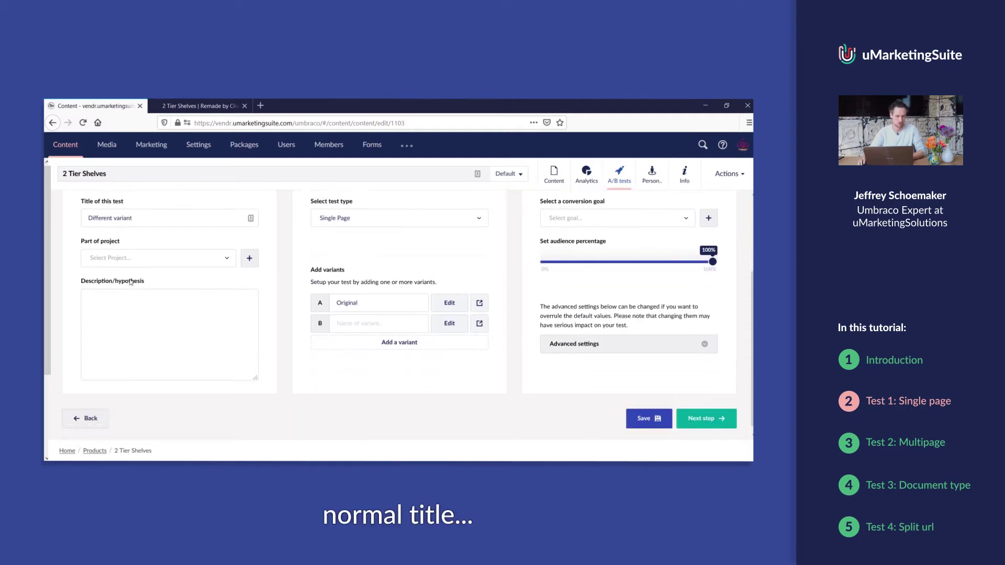
left_click(156, 254)
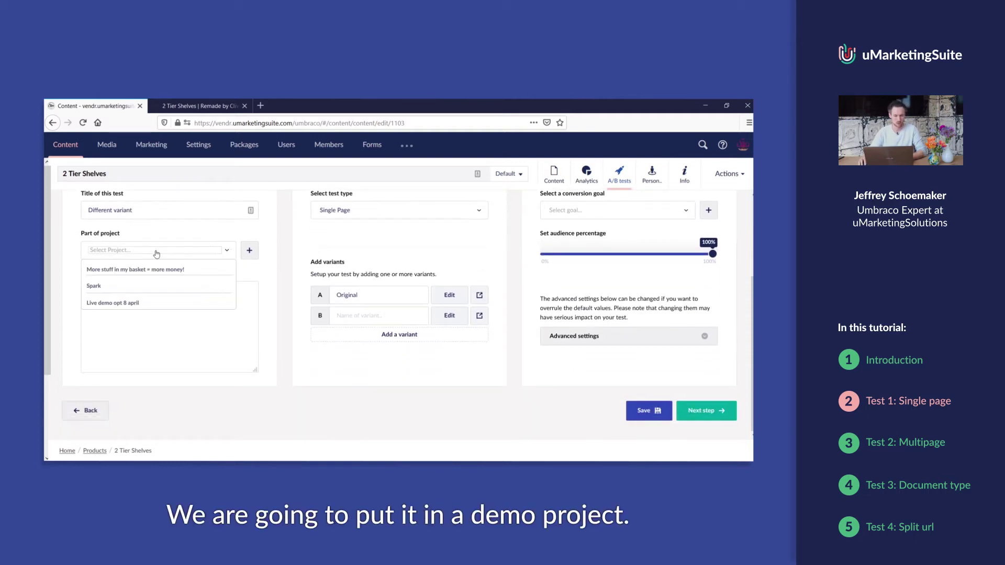
left_click(135, 305)
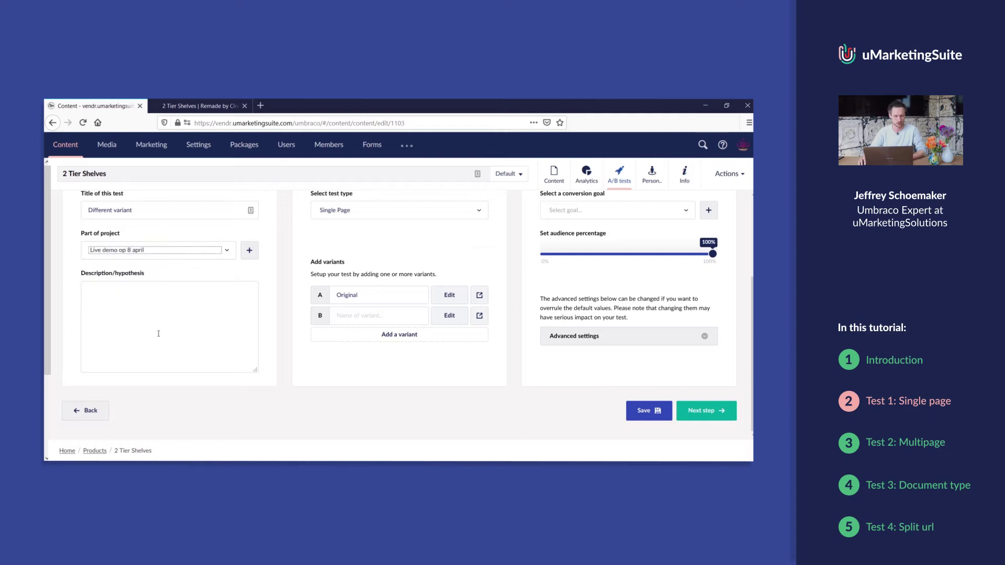
Enter a hypothesis about different rates and name variant B 'Authentic shelves'
left_click(189, 331)
scroll(189, 366, "up", 2)
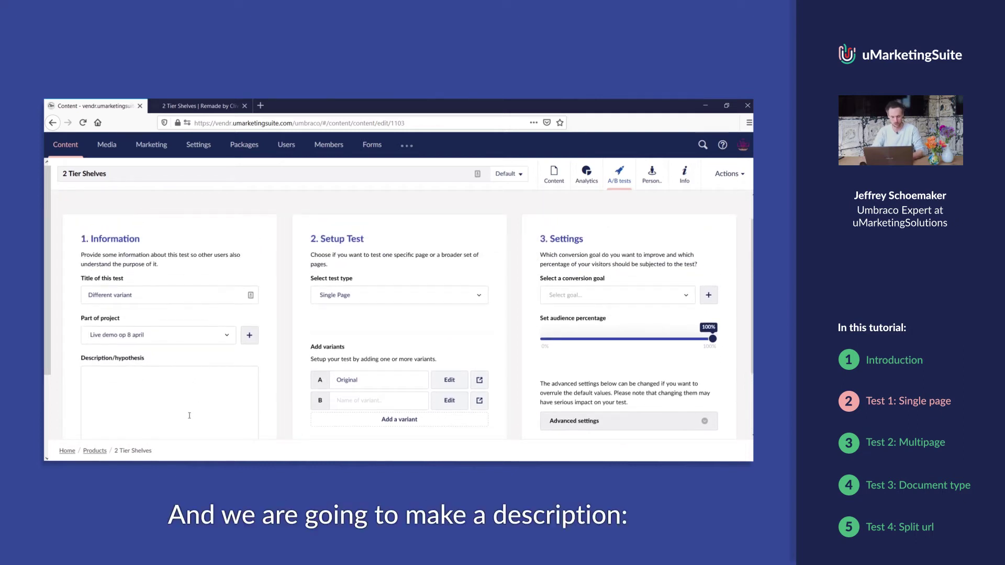
type("Different titles may result in better con")
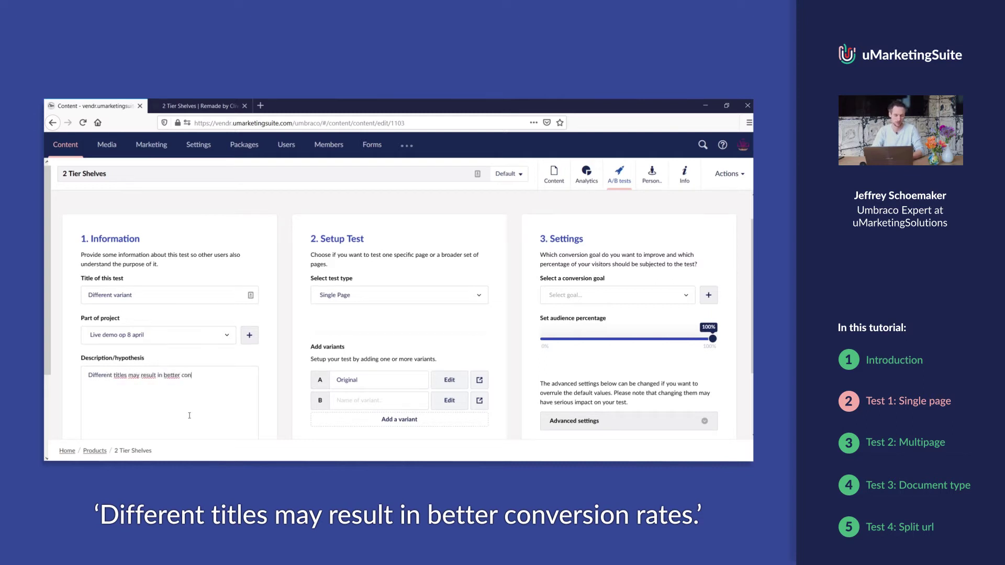
type(" rates")
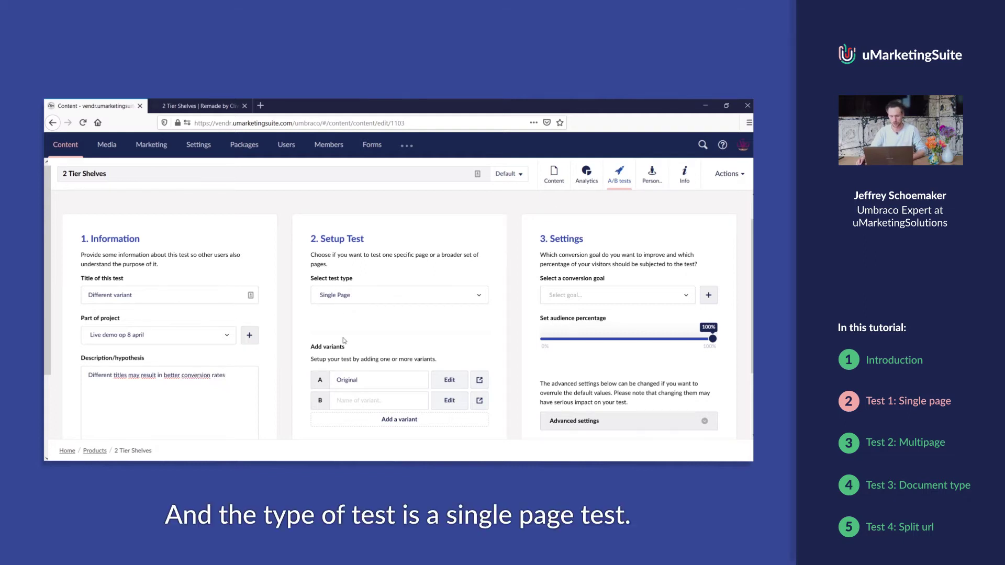
scroll(344, 341, "down", 2)
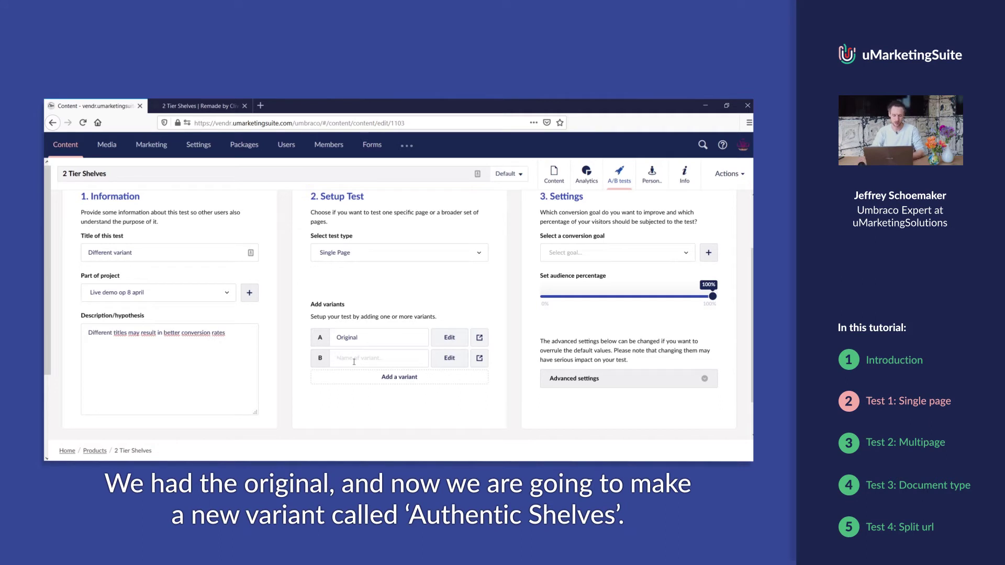
left_click(353, 361)
type("Authentic shelve")
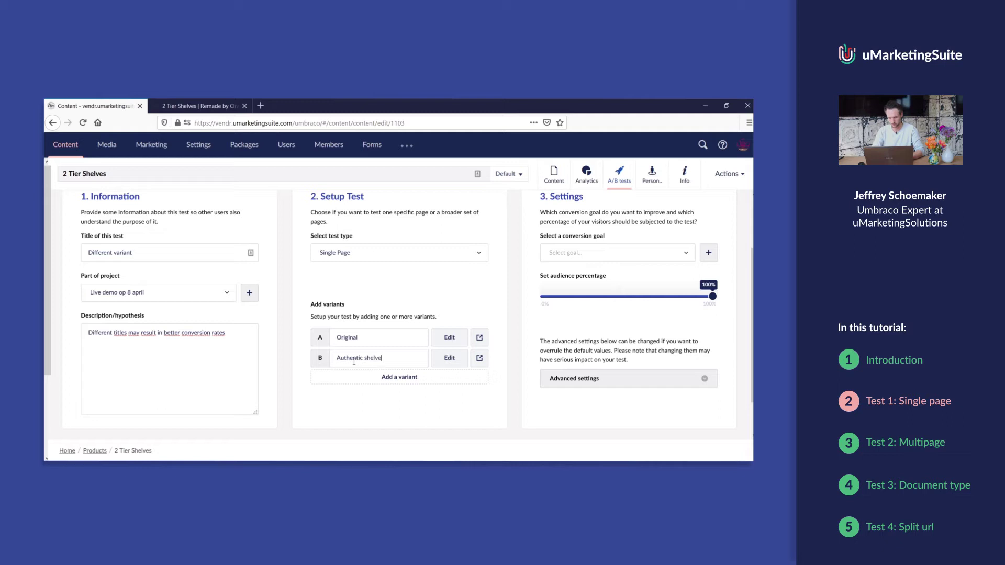
type("s")
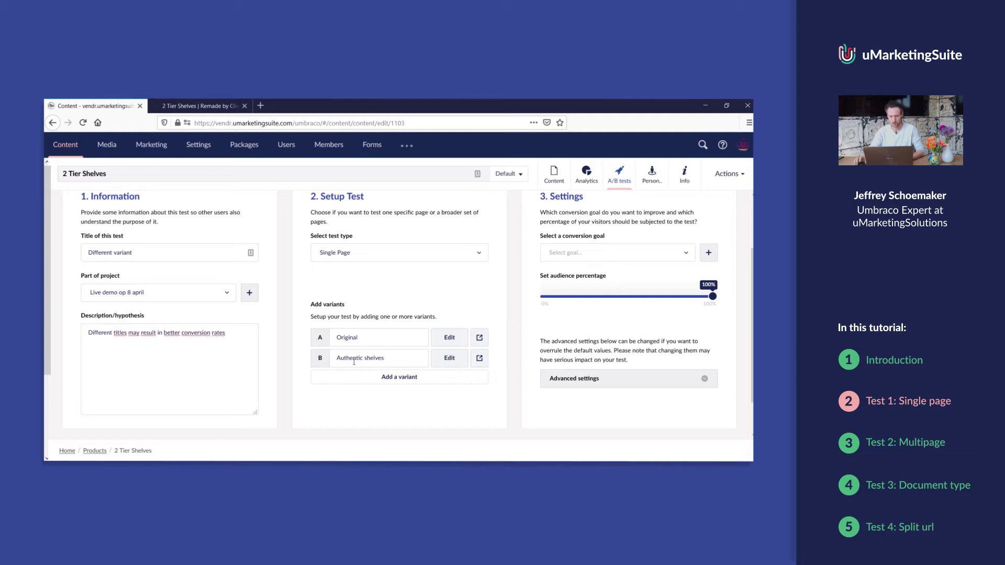
Give variant B the name 'Authentic shelves' and the Shelf Option B image from Demo images
left_click(449, 358)
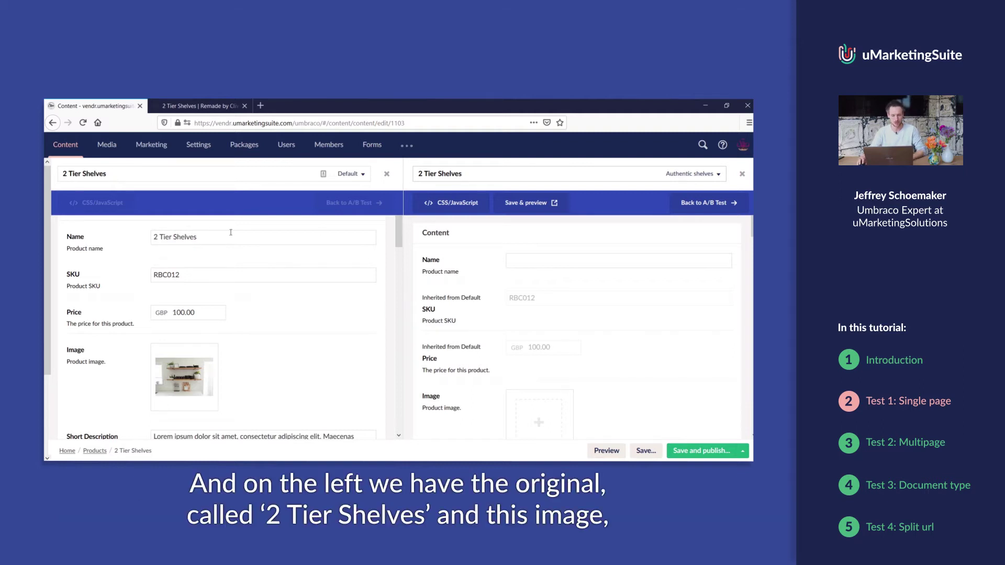
scroll(289, 304, "up", 1)
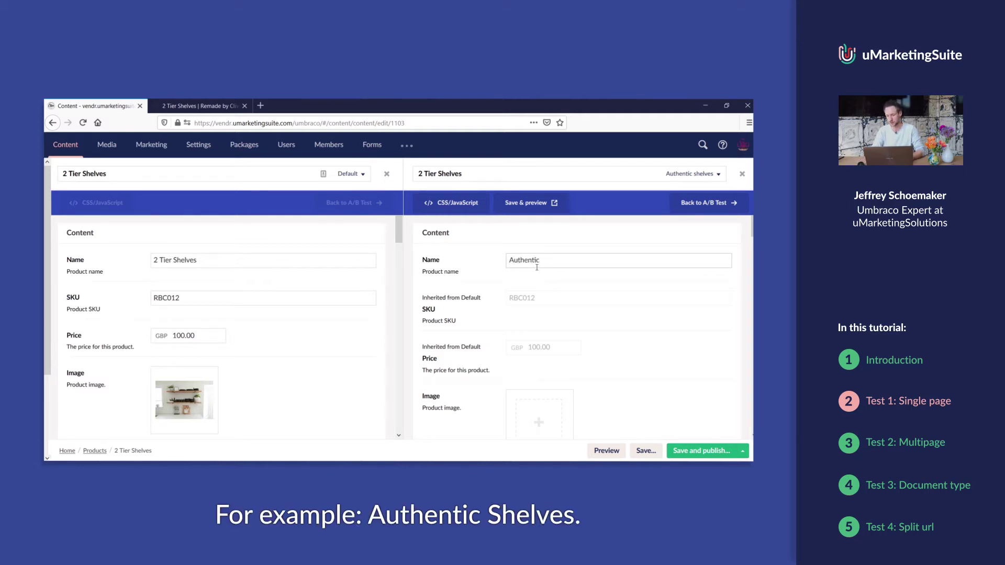
type("shelves")
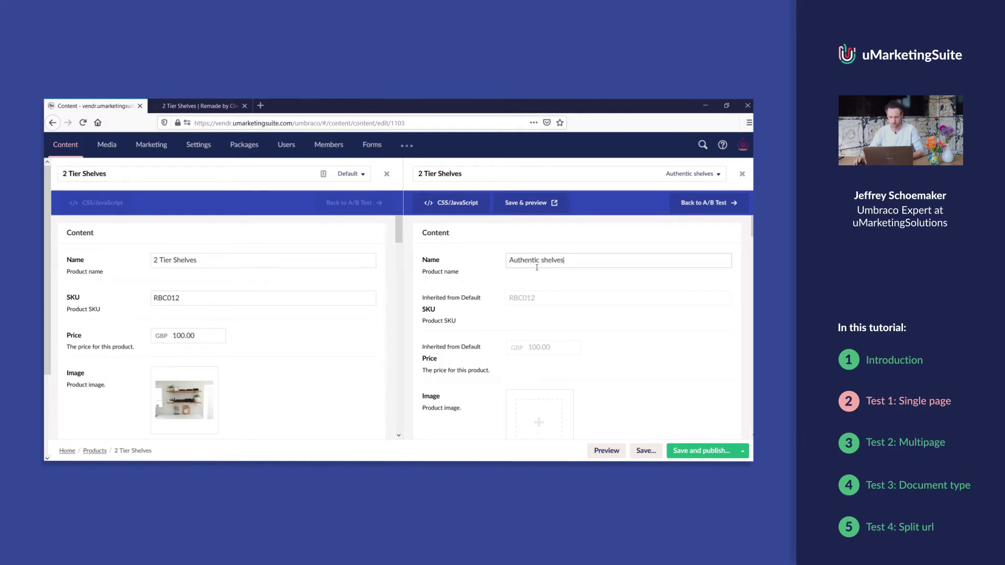
left_click(521, 418)
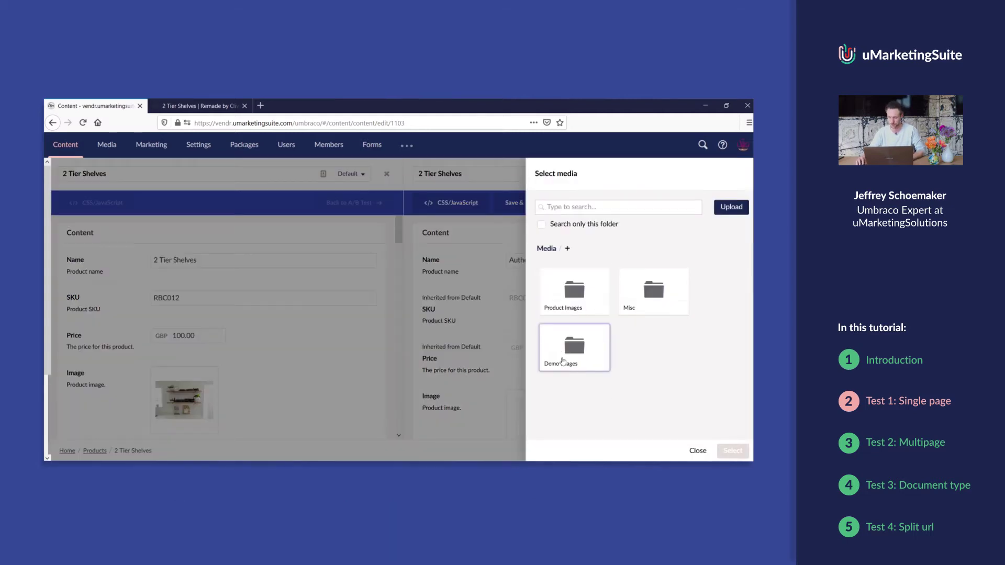
left_click(578, 347)
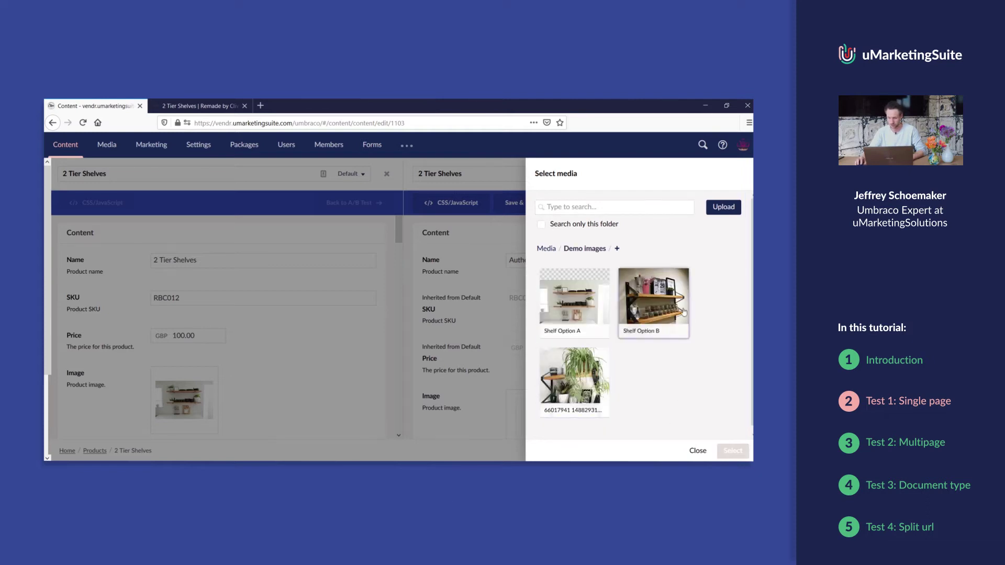
left_click(660, 317)
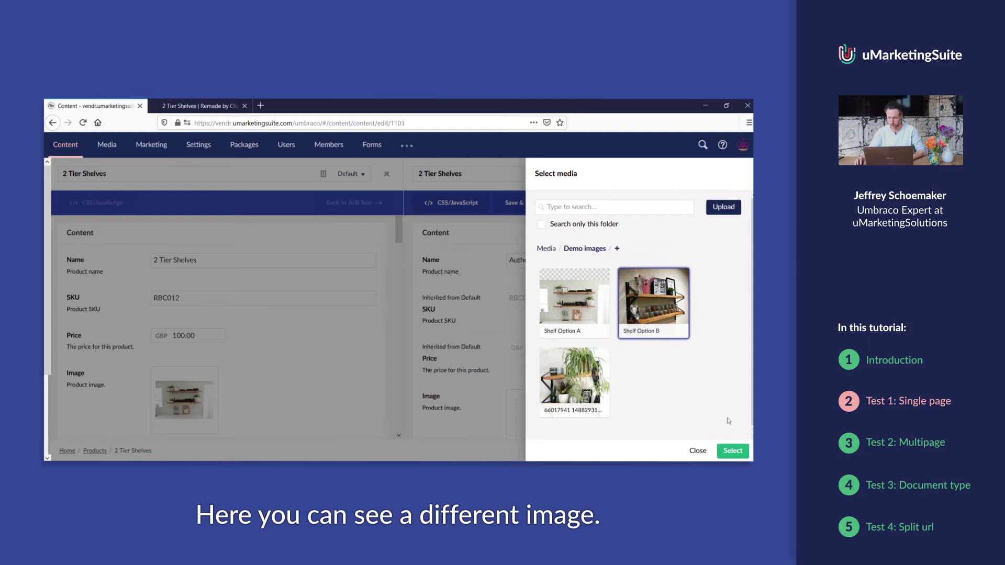
left_click(736, 453)
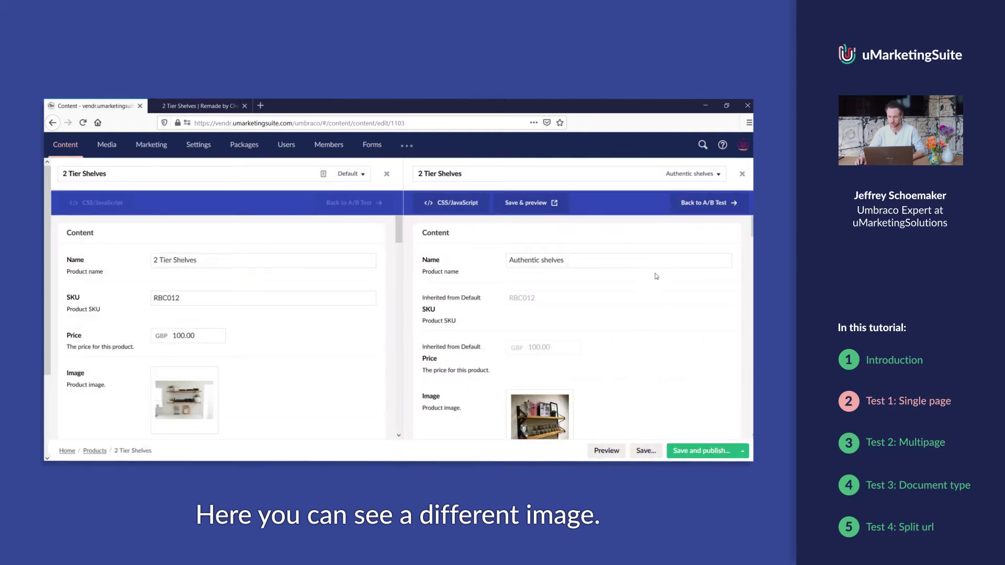
Save and preview the variant, compare it with the original page, and return to the editor
left_click(529, 205)
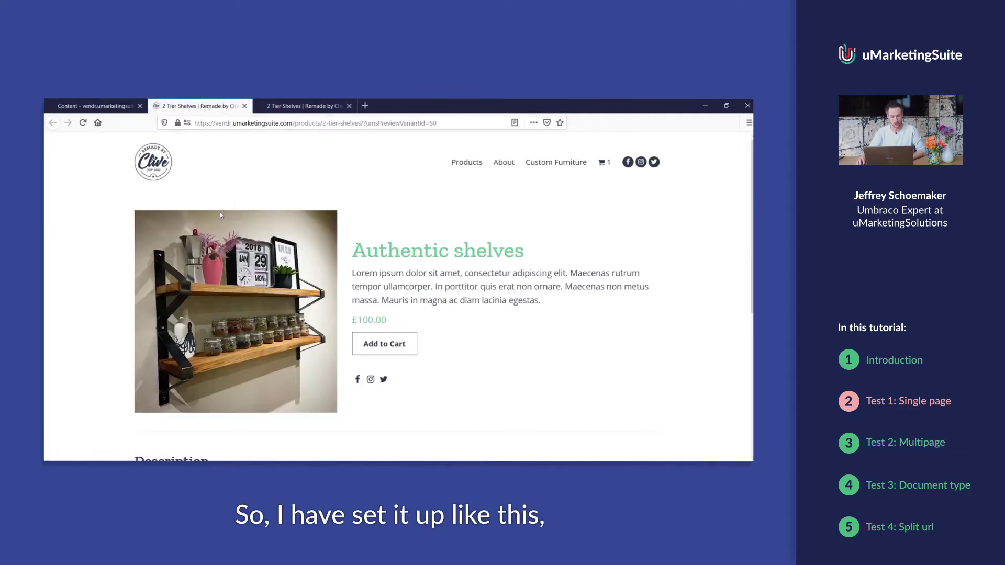
left_click(309, 107)
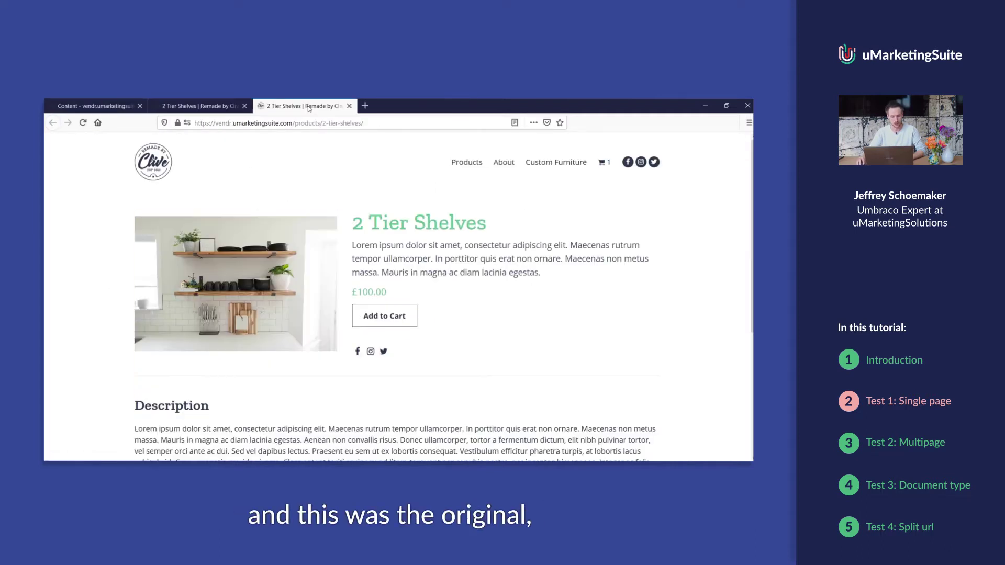
left_click(229, 110)
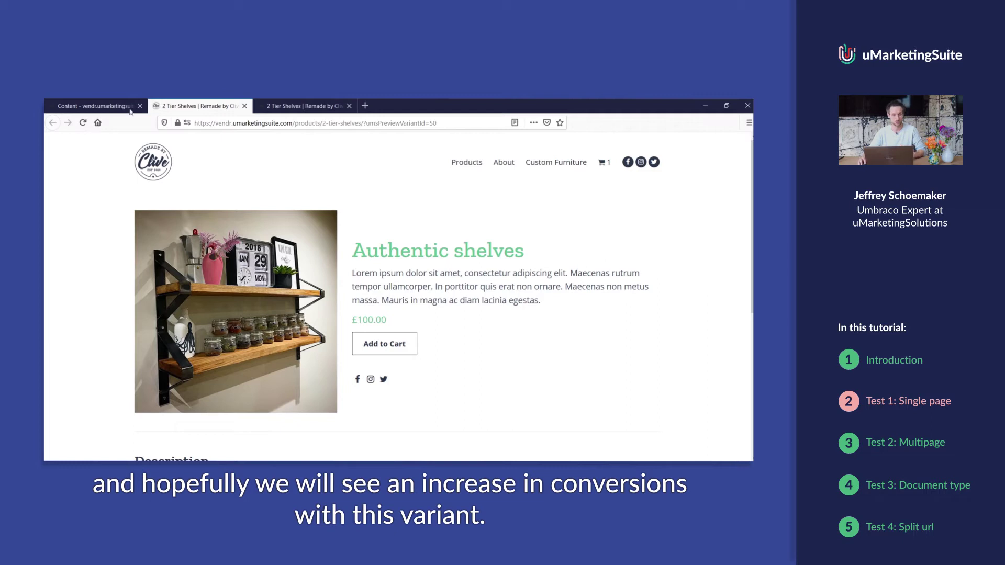
left_click(94, 106)
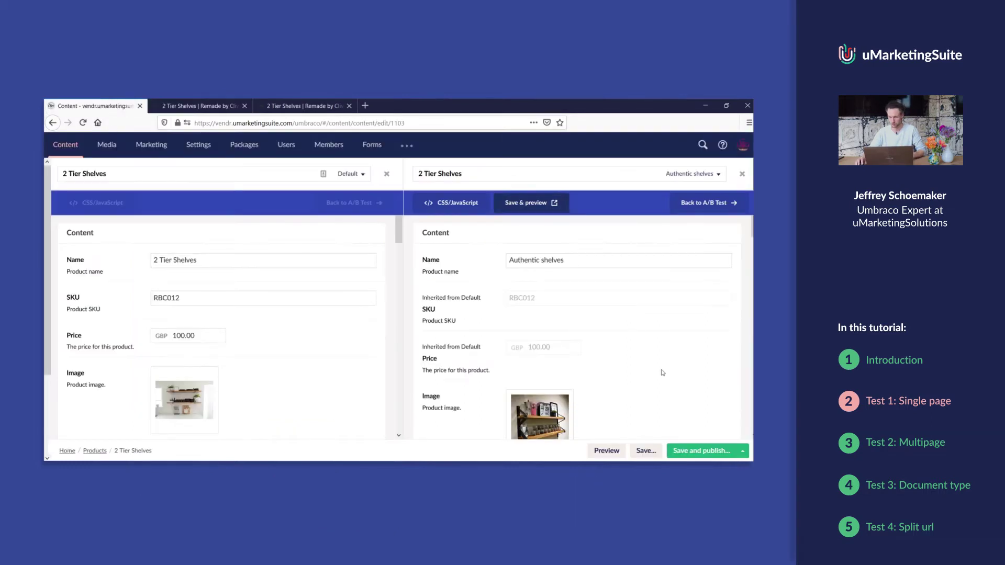
Add a third variant named 'Demo shelves' to the test
left_click(701, 203)
scroll(397, 408, "down", 1)
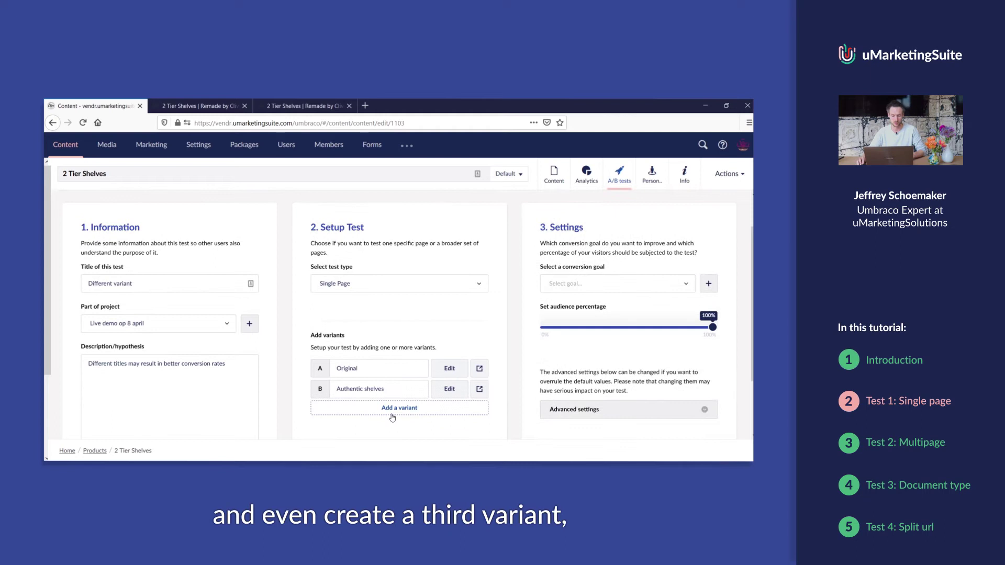
left_click(388, 414)
scroll(366, 367, "down", 2)
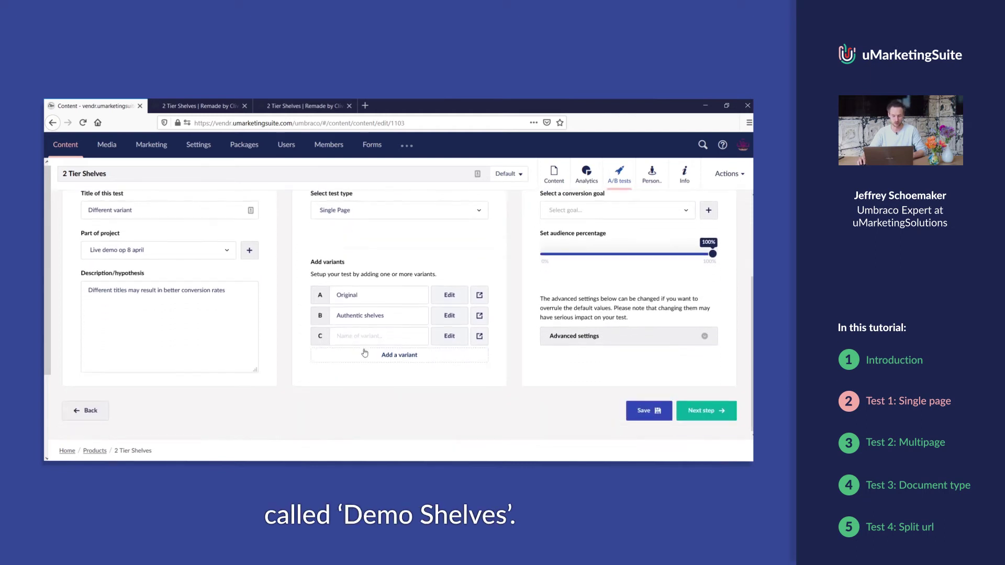
type("Demo shel")
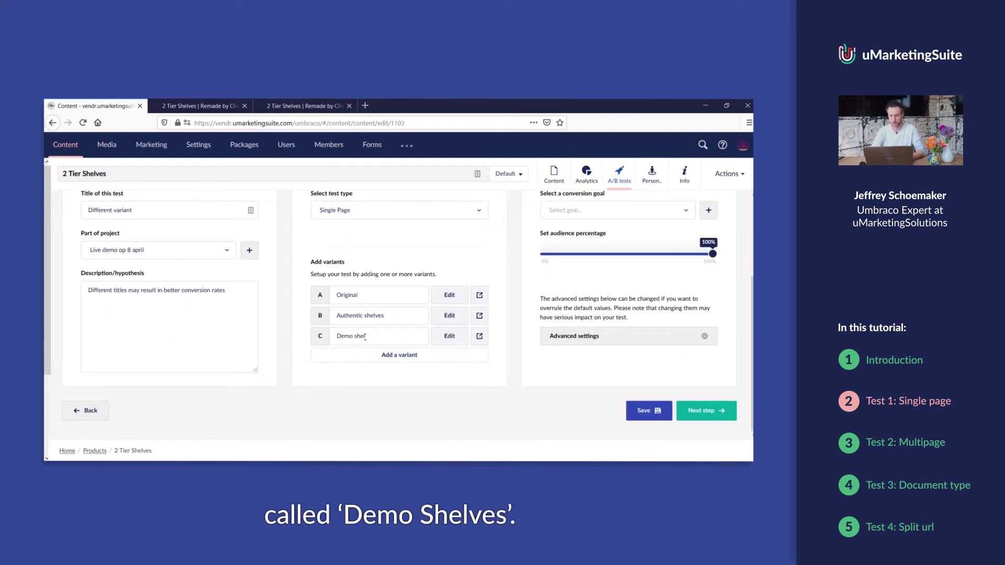
type("ves")
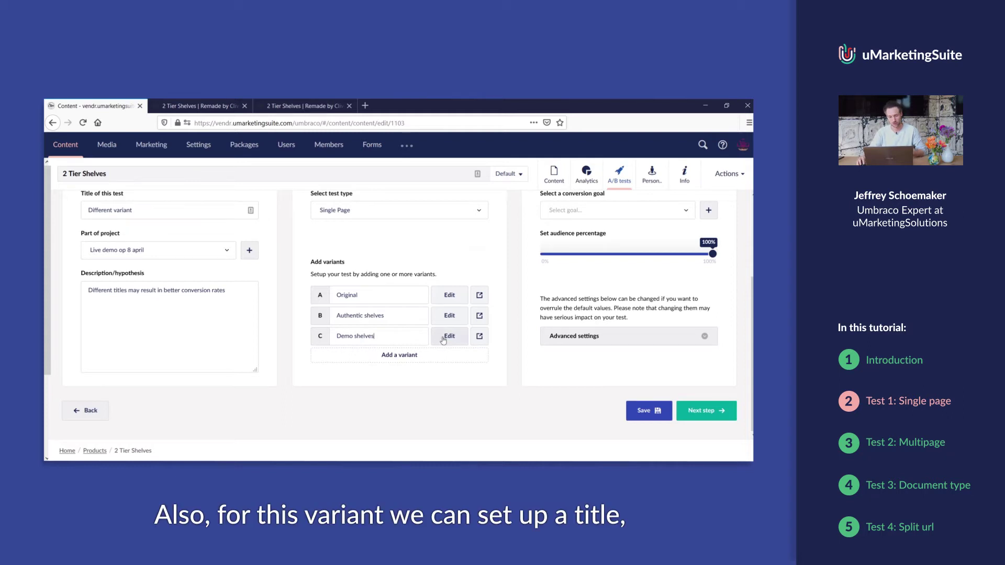
left_click(444, 337)
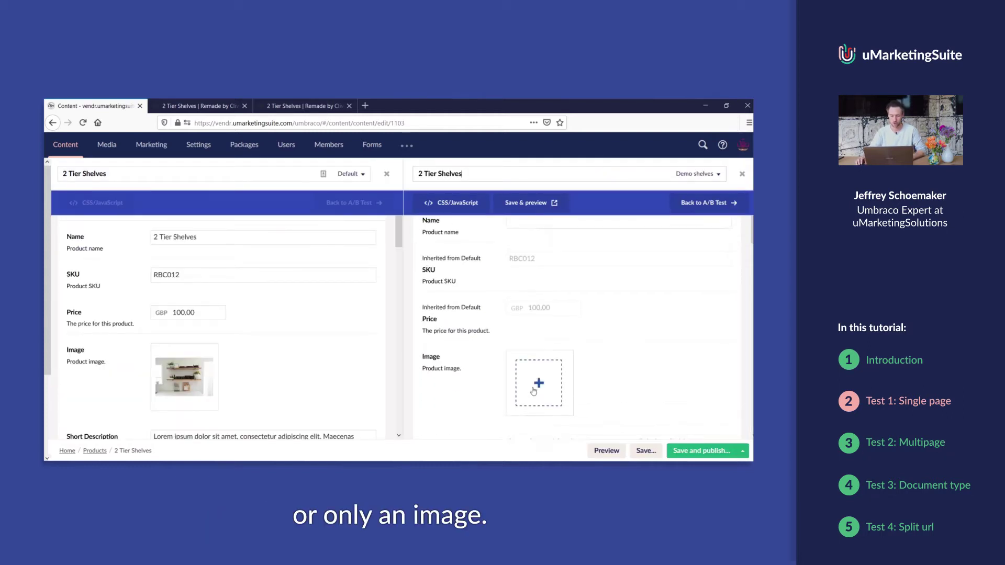
Give the Demo shelves variant the plant photo and the product name 'Demo shelves'
left_click(532, 430)
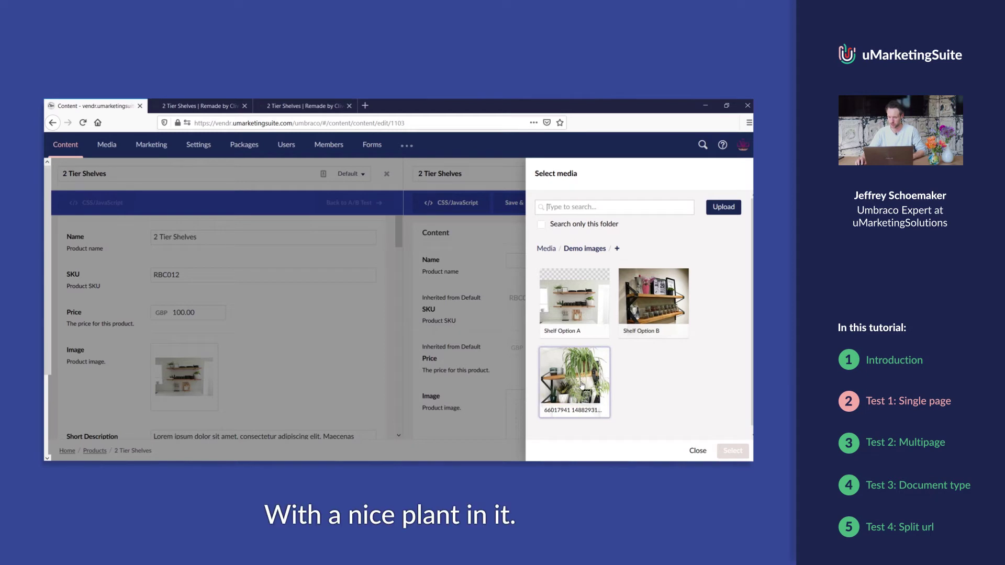
left_click(582, 386)
left_click(733, 451)
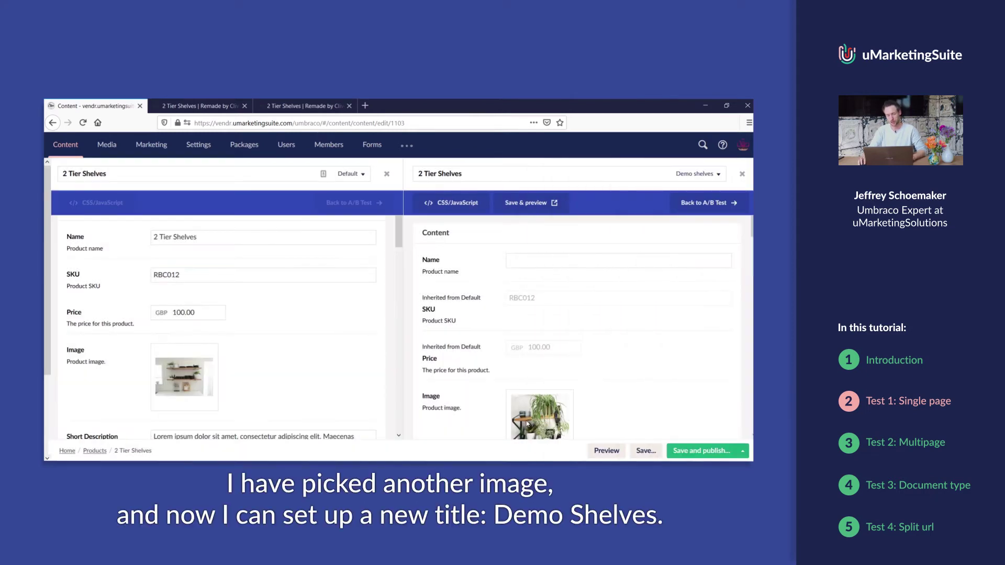
left_click(533, 264)
type("Demo shelv")
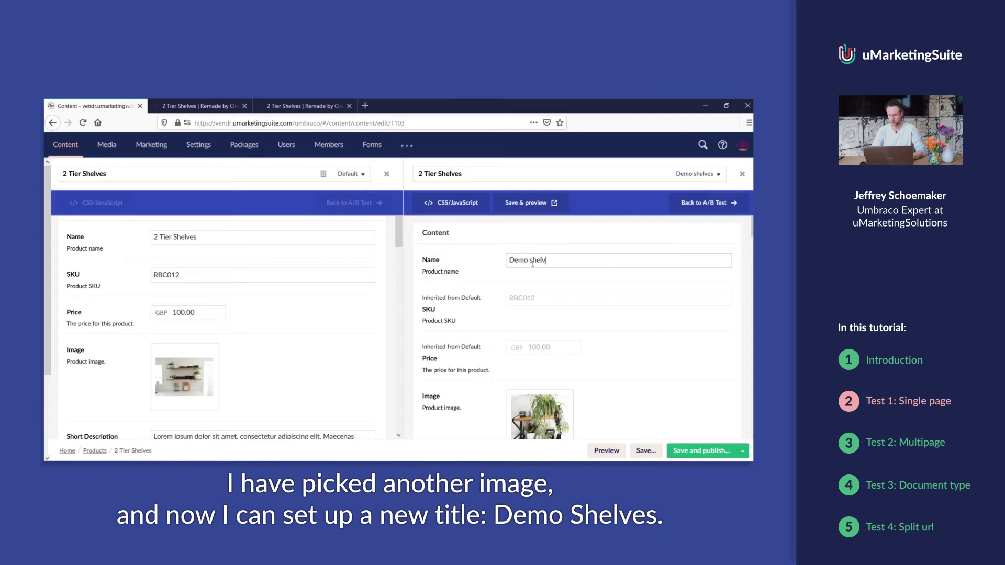
type("es")
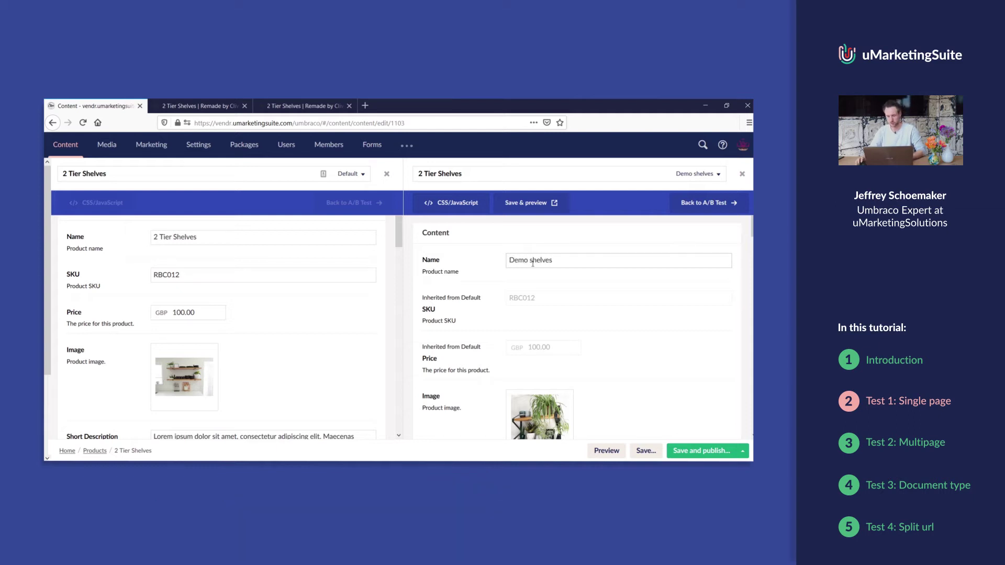
Save and preview Demo shelves, comparing it with the Authentic shelves and original pages
left_click(507, 206)
left_click_drag(350, 259, 439, 237)
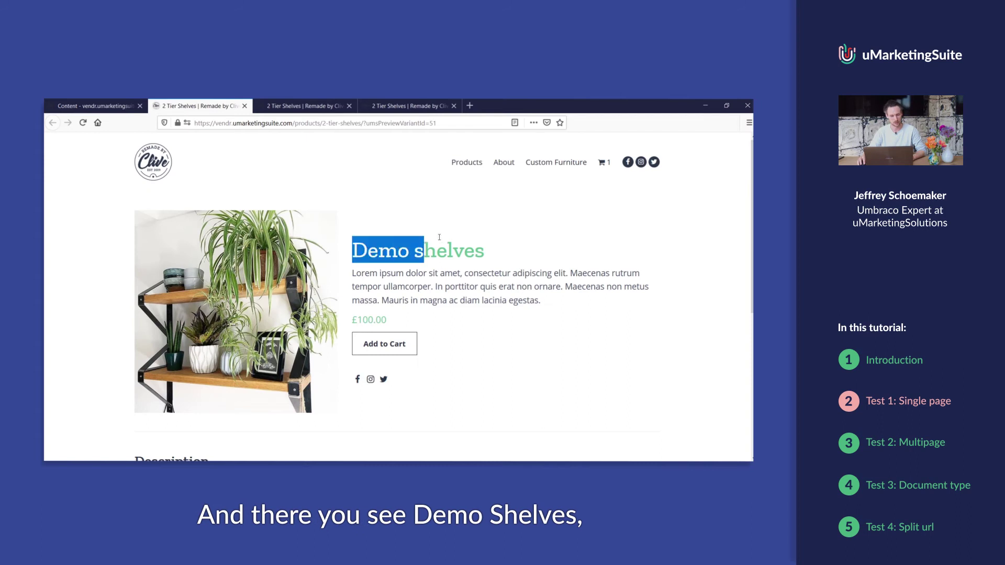
left_click(442, 238)
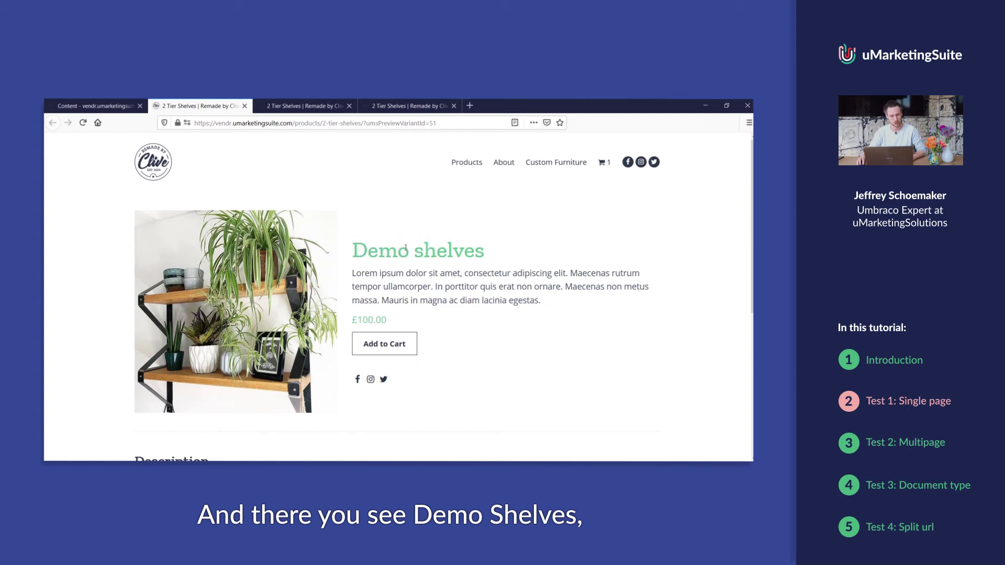
left_click(309, 112)
key("ctrl+Tab")
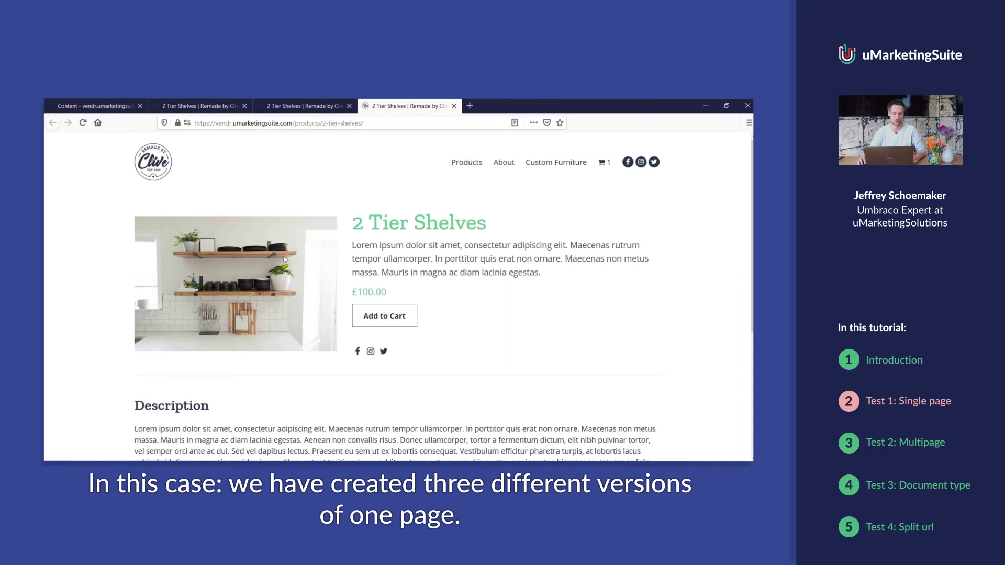
key("ctrl+Tab")
Back in the test settings with three variants, open the Select a conversion goal dropdown
scroll(575, 329, "down", 1)
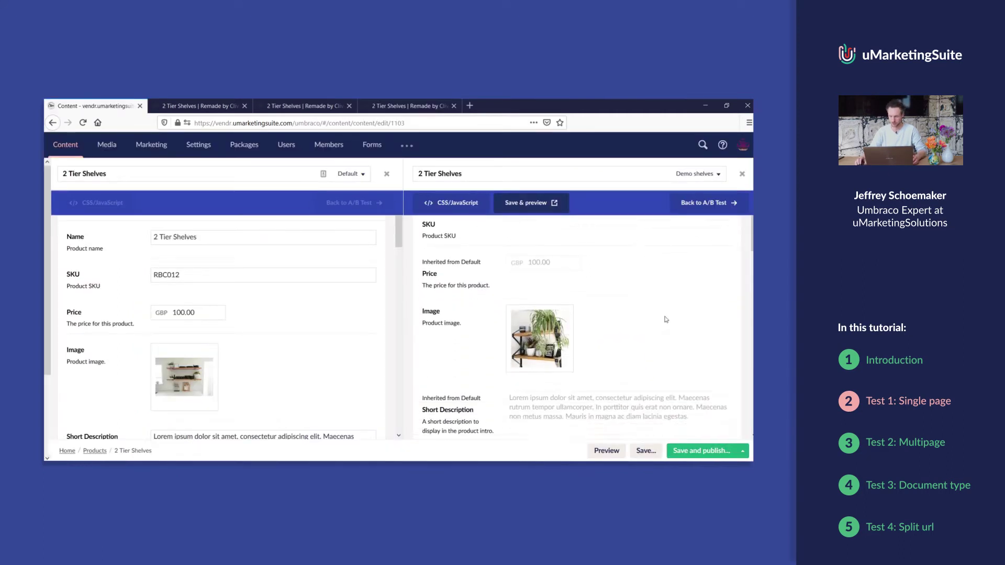
scroll(727, 212, "up", 1)
left_click(720, 212)
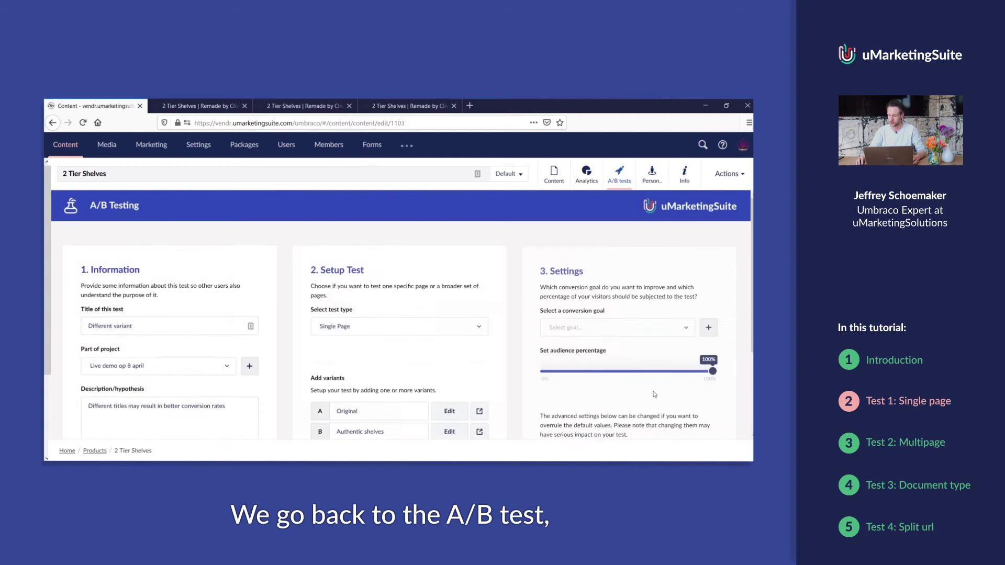
scroll(516, 413, "down", 1)
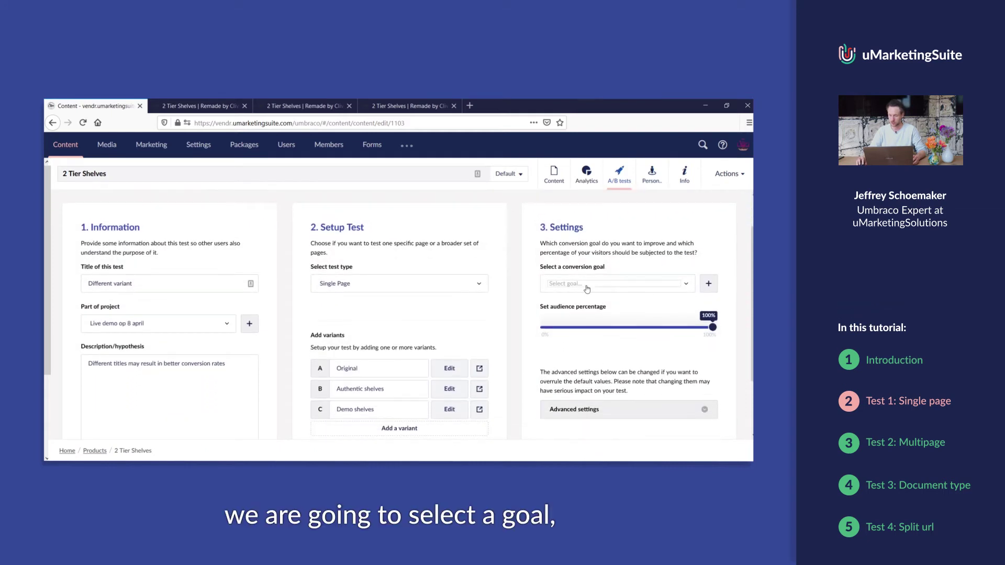
left_click(587, 288)
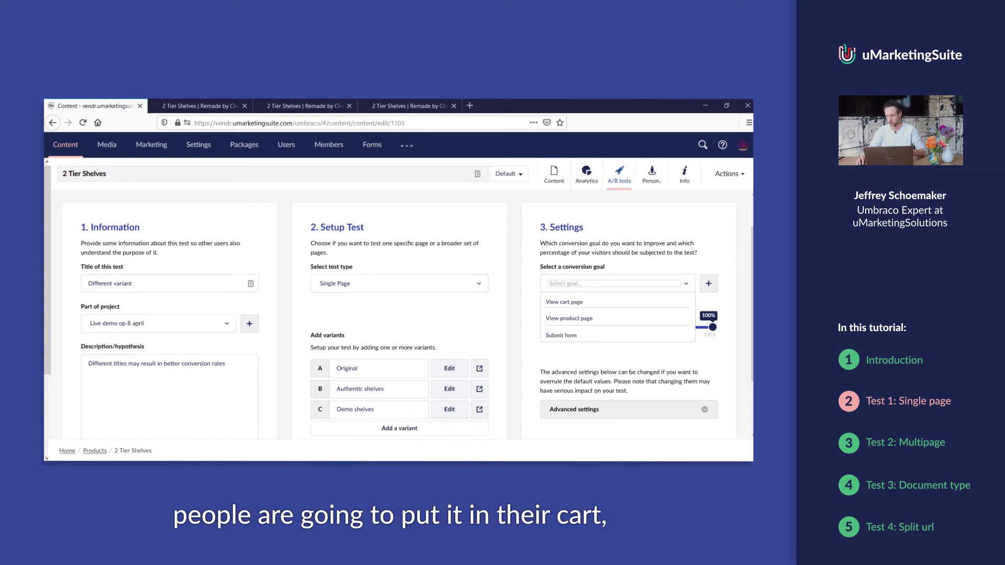
Set View cart page as the conversion goal, start the Different variant test now, and view the Demo shelves page
left_click(564, 302)
scroll(704, 382, "down", 2)
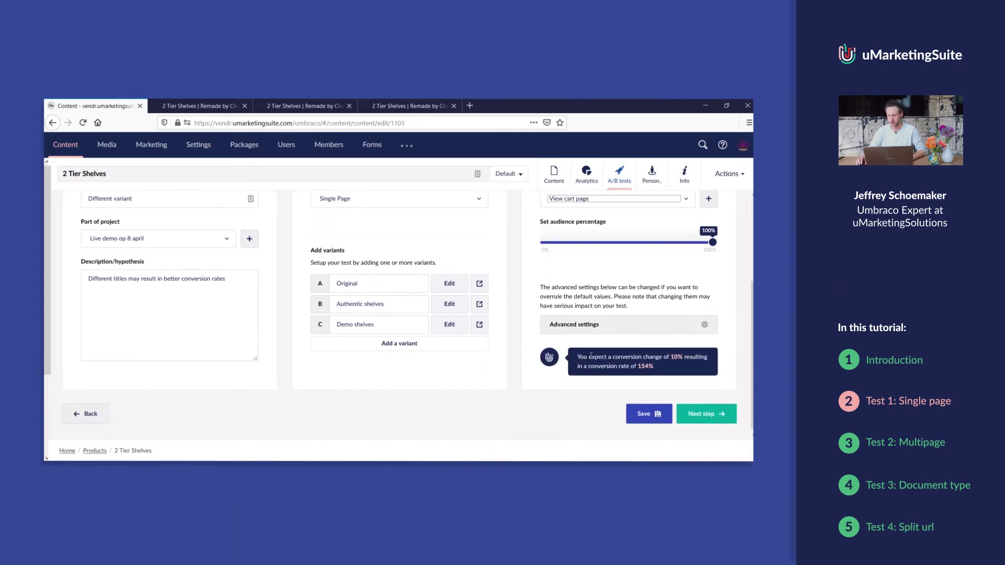
left_click(707, 414)
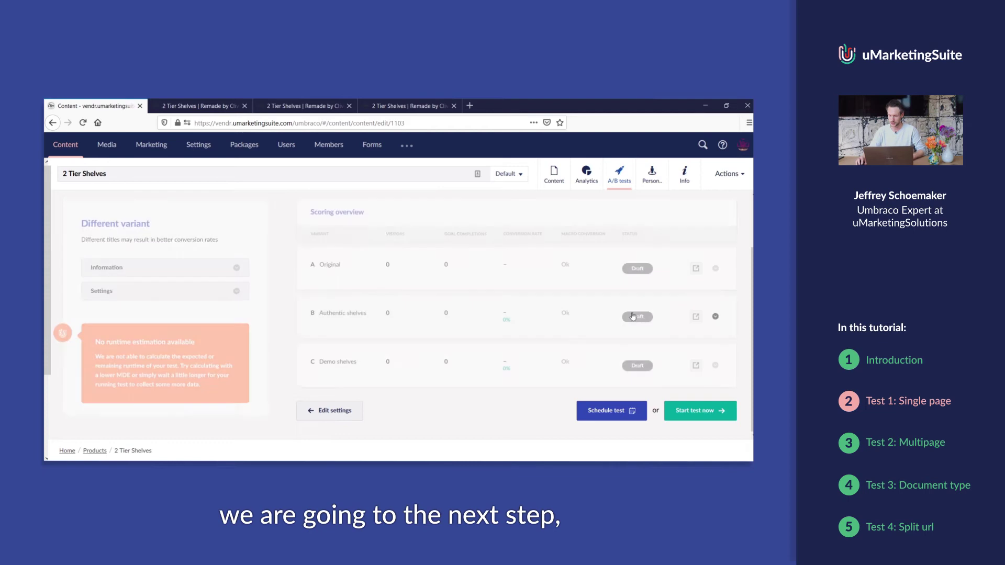
left_click(697, 416)
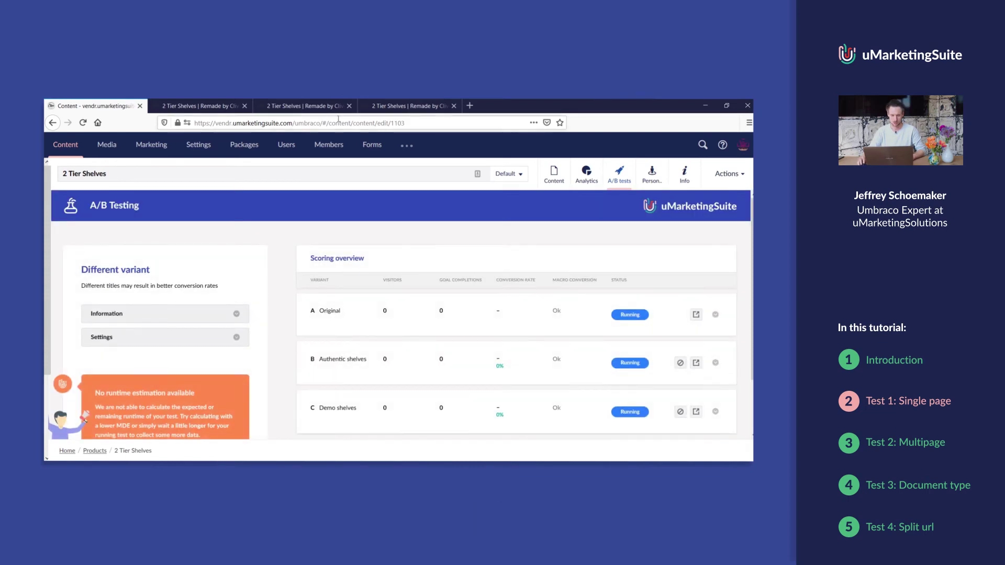
left_click(199, 106)
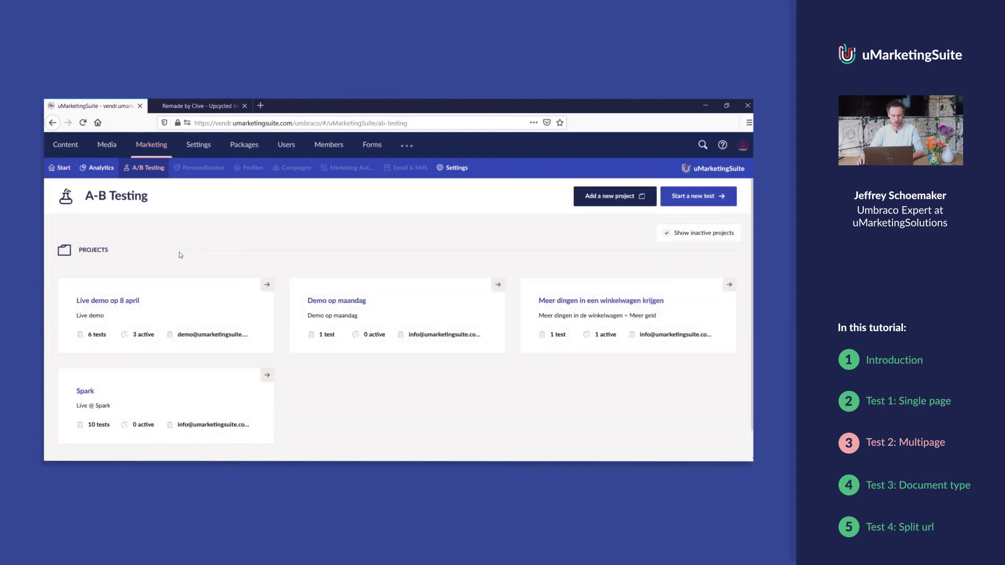
Create a new test 'Demo multipages' in Live demo op 8 april with a Lorem ipsum hypothesis
left_click(141, 308)
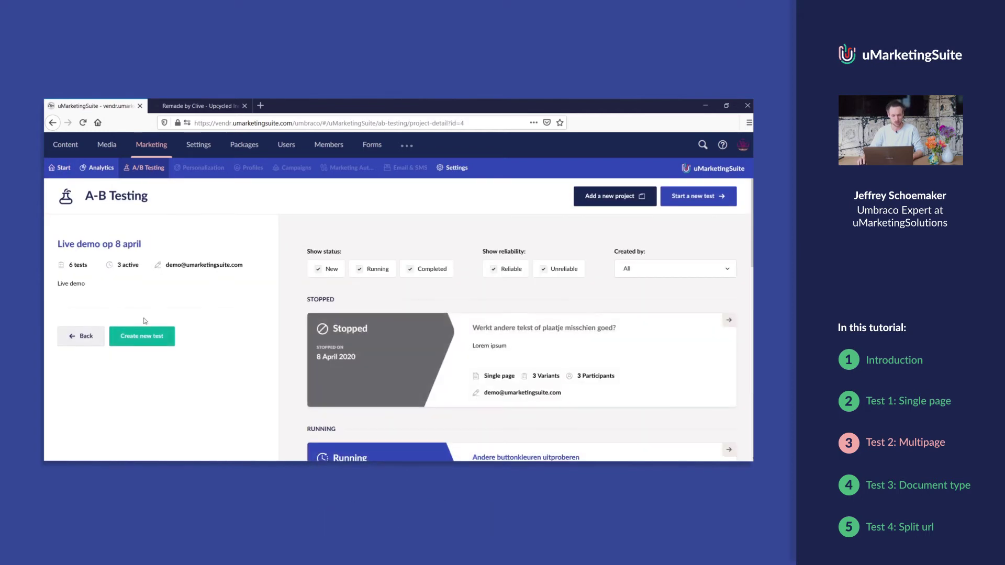
left_click(141, 338)
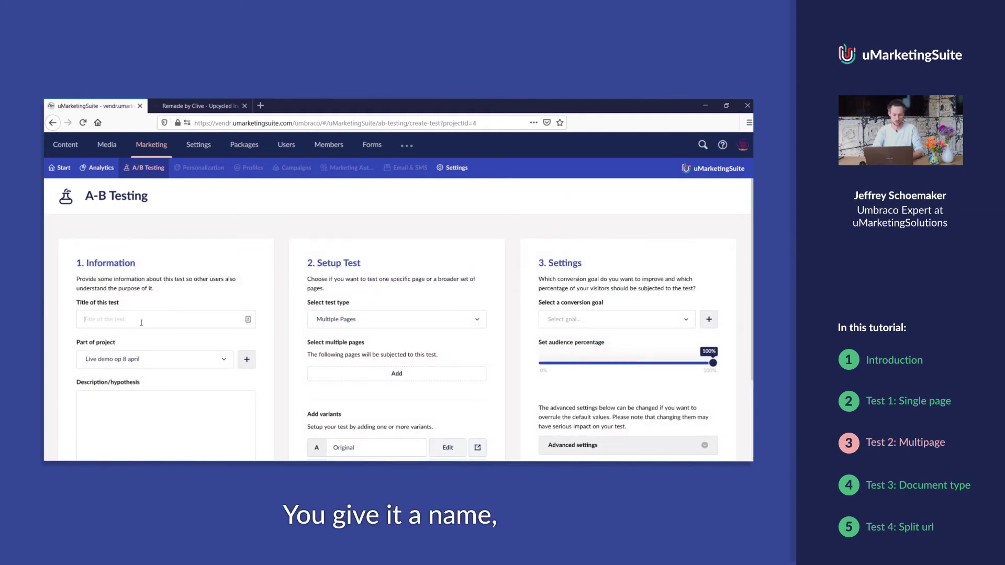
type("Demo multipa")
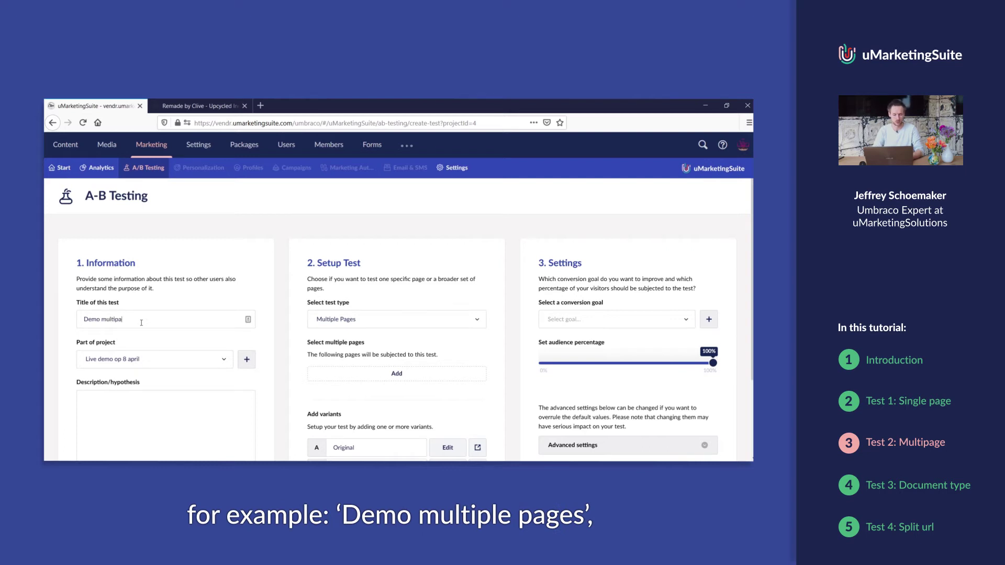
type("ges")
scroll(141, 335, "down", 3)
left_click(139, 360)
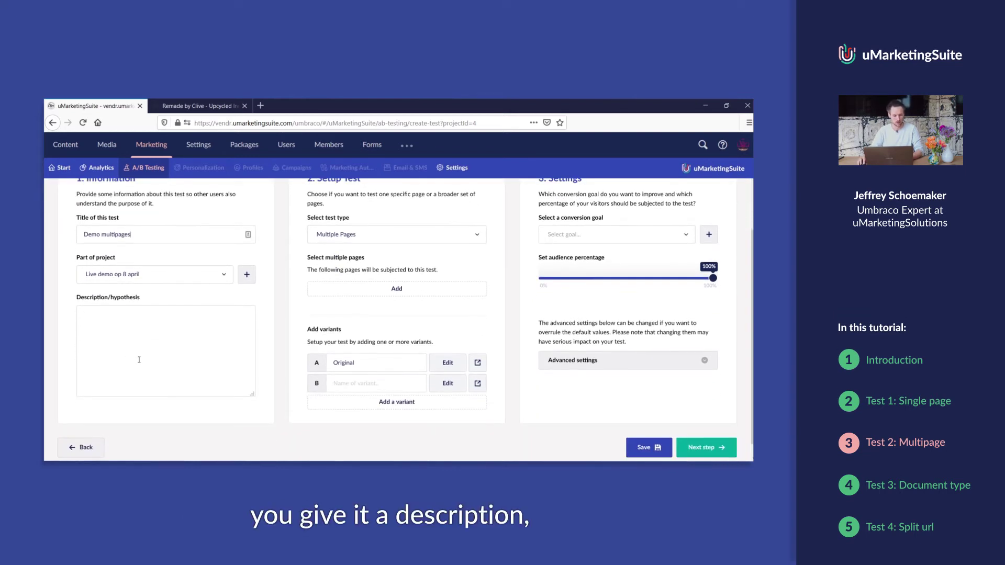
type("Lorem ipsum")
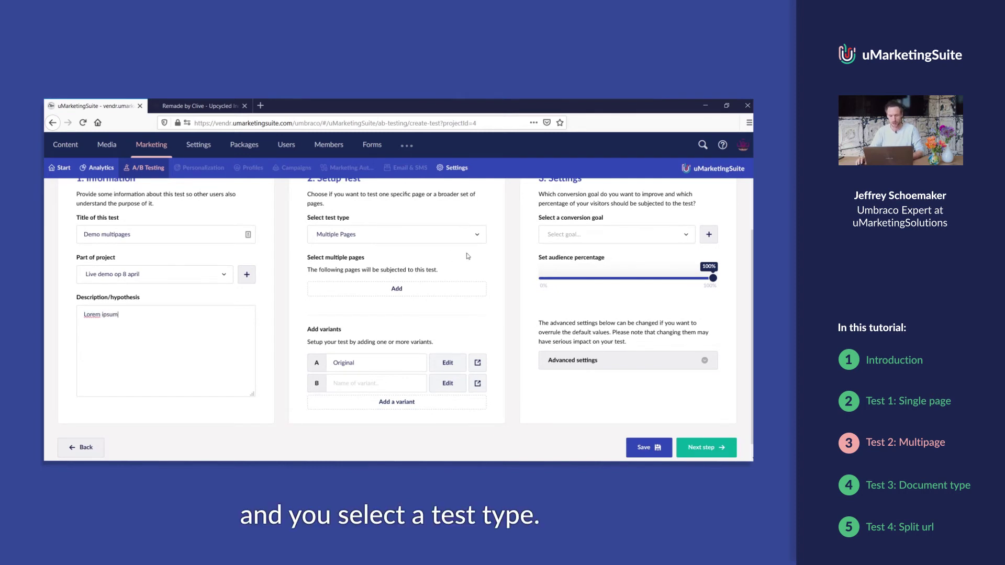
Set the test type to Multiple Pages
scroll(468, 257, "up", 2)
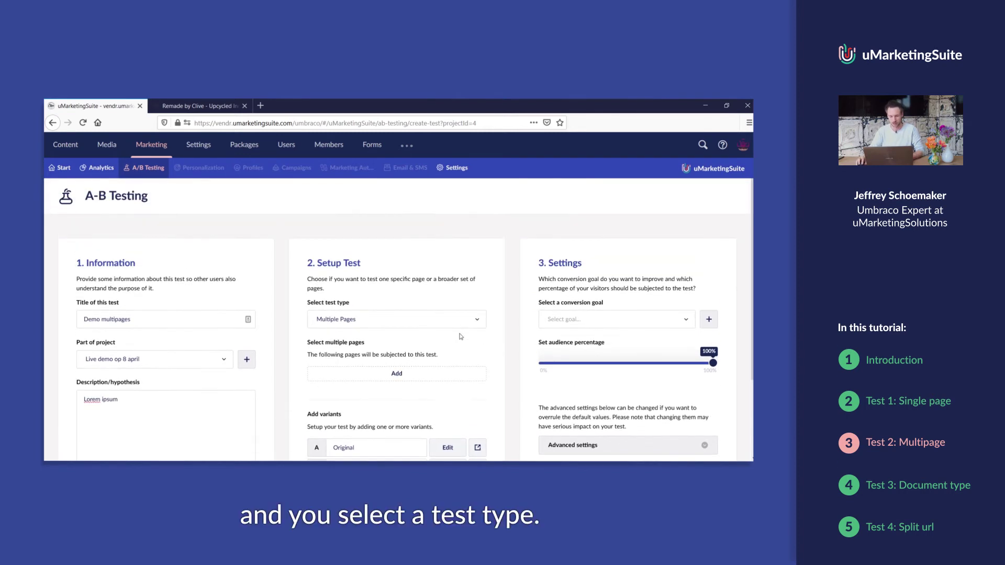
left_click(456, 318)
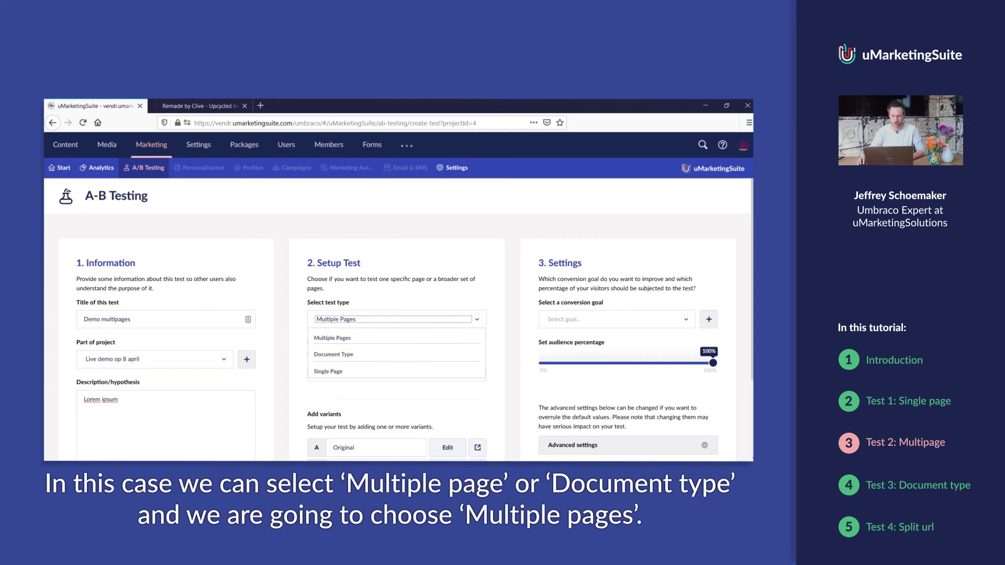
left_click(332, 338)
scroll(377, 291, "down", 2)
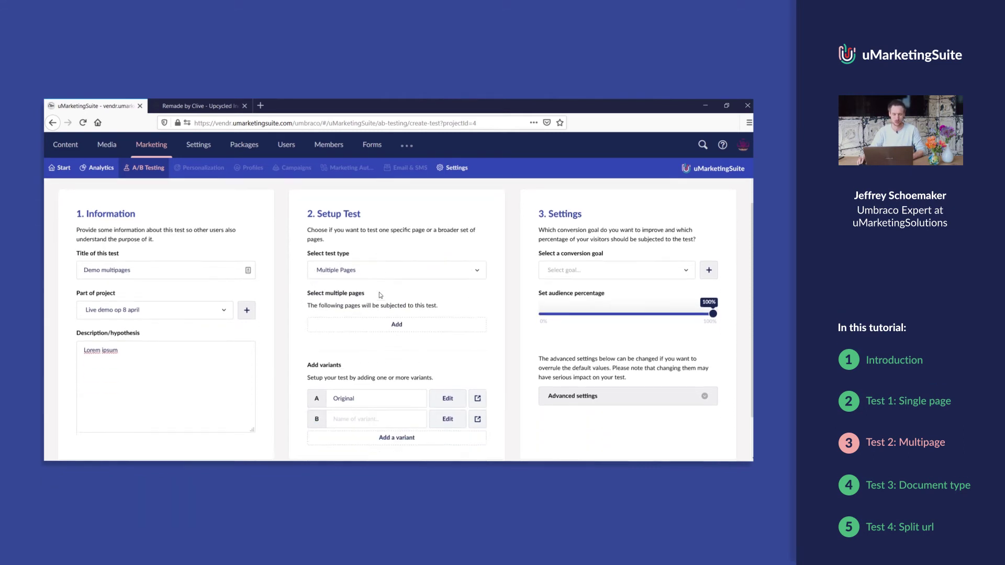
Include the Home, Products, Cart and About pages in the multipage test
left_click(376, 290)
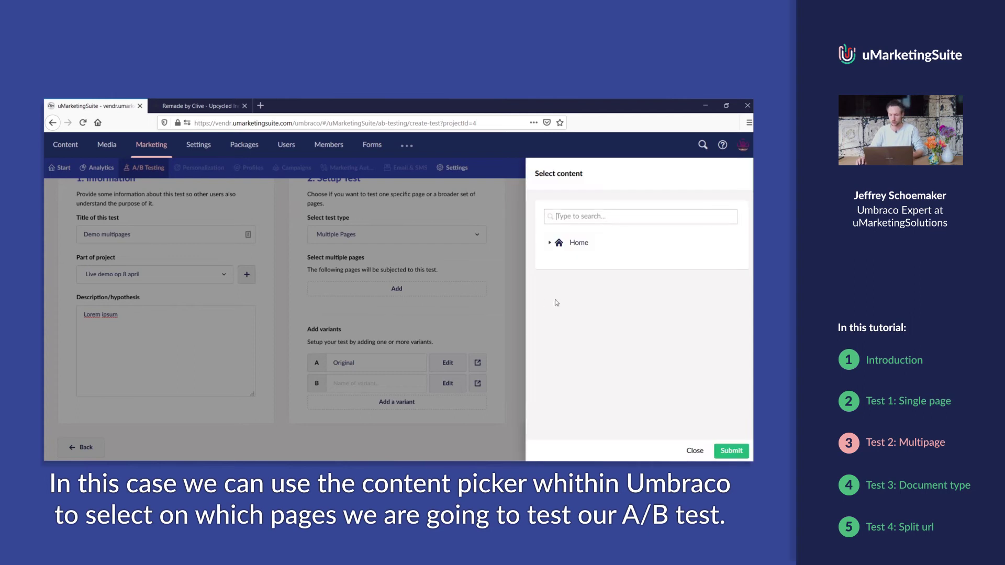
left_click(549, 244)
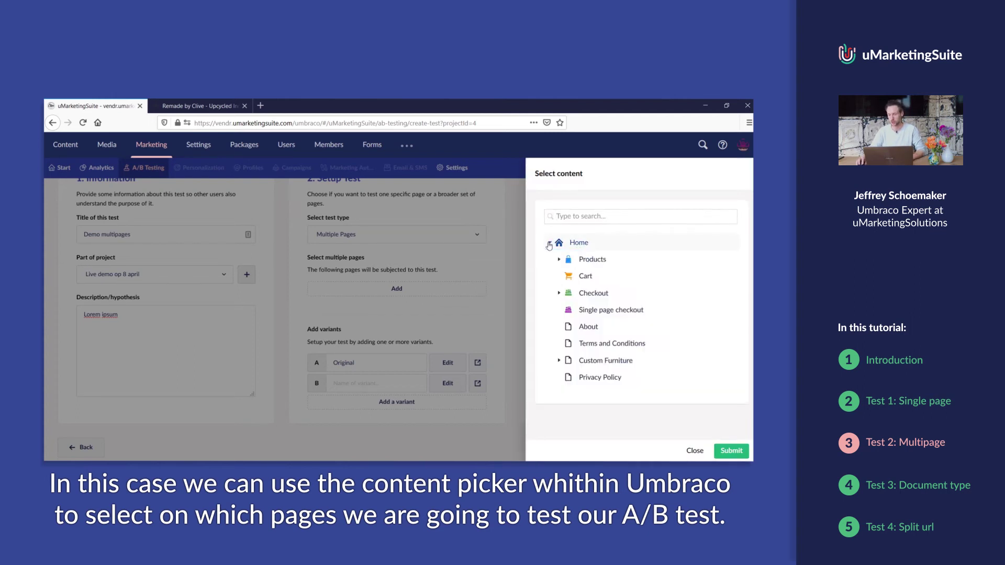
left_click(579, 244)
left_click(586, 260)
left_click(584, 277)
left_click(588, 329)
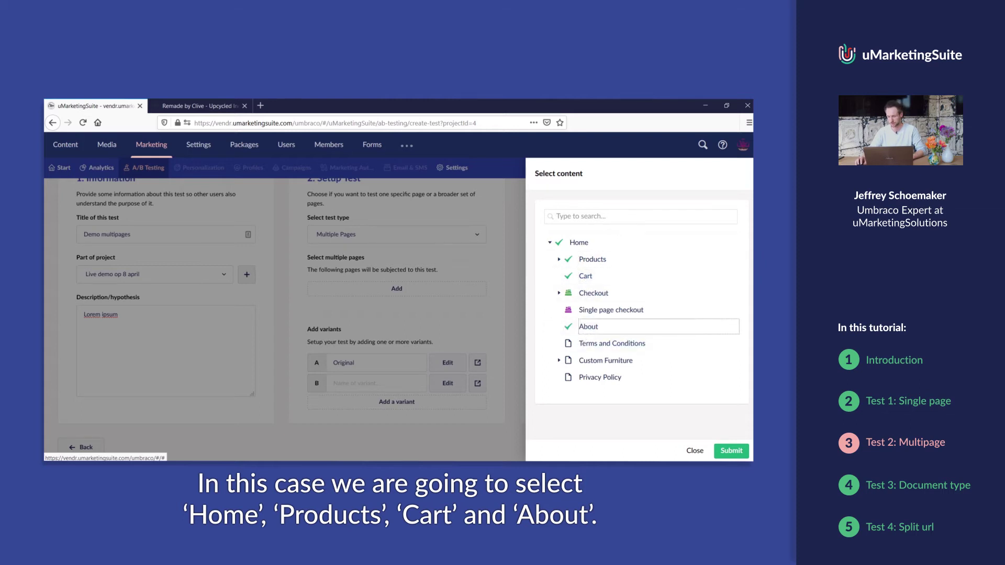
left_click(731, 452)
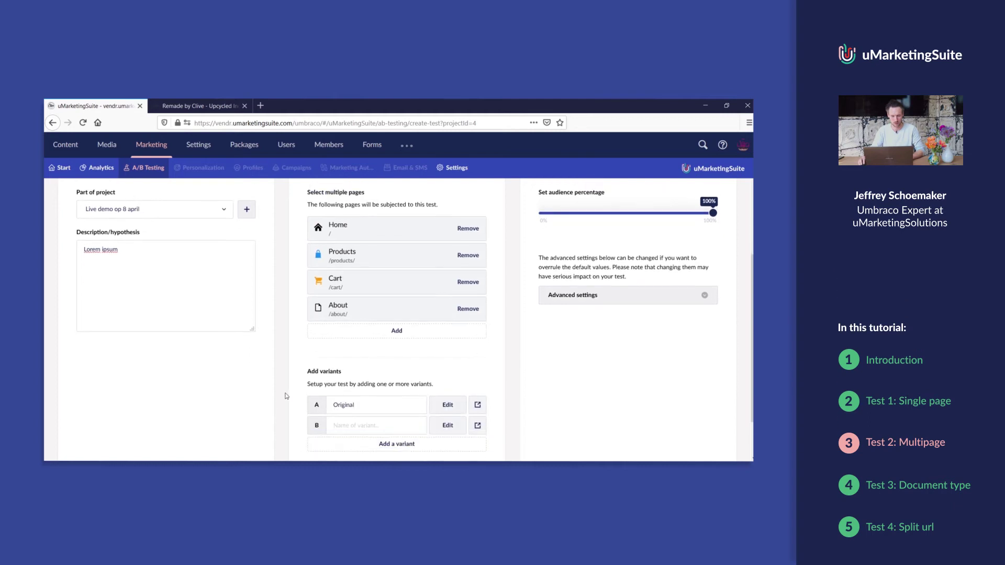
scroll(285, 396, "down", 2)
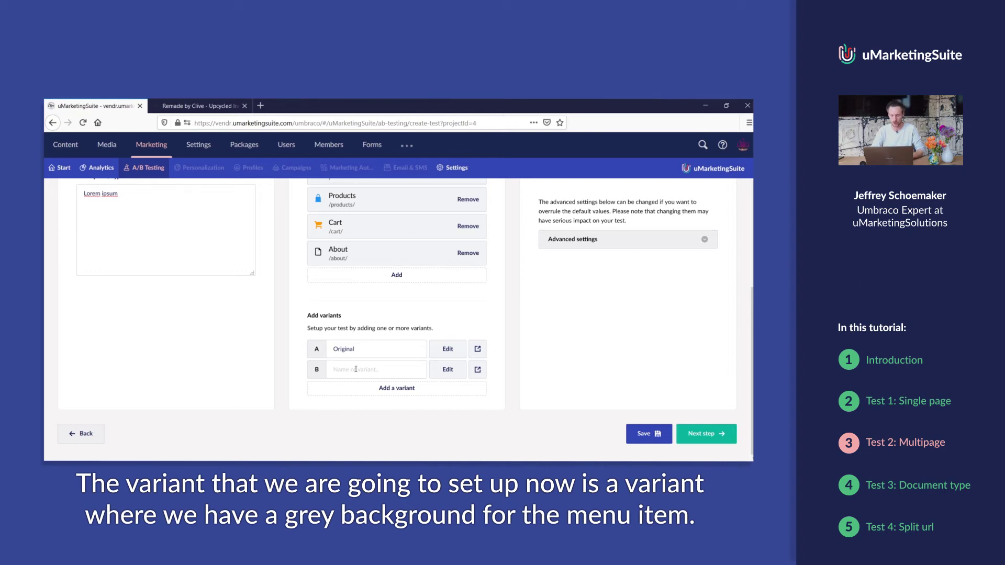
Name variant B 'Grey variant' and paste CSS restyling the Custom Furniture menu item
type("Gre")
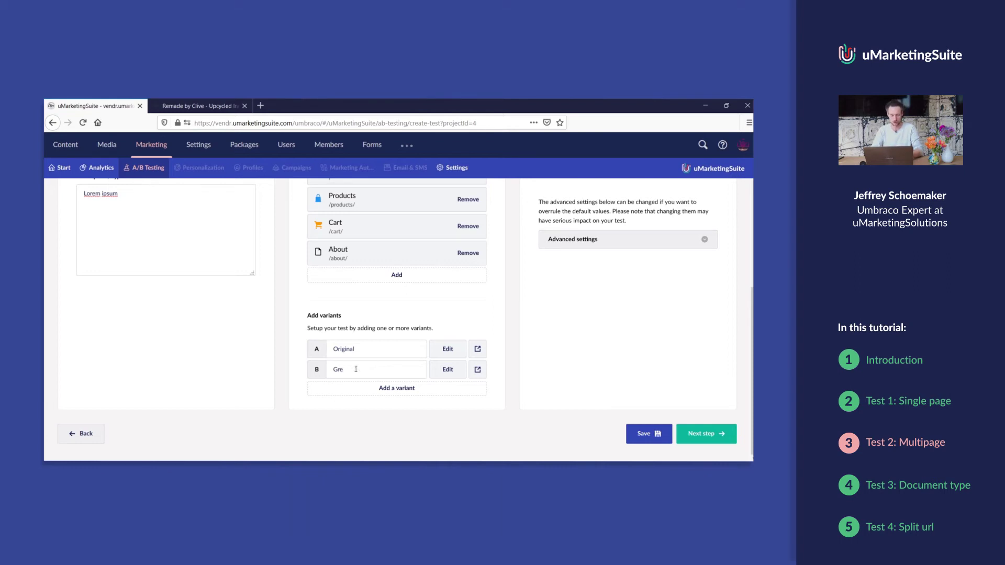
type("y varian")
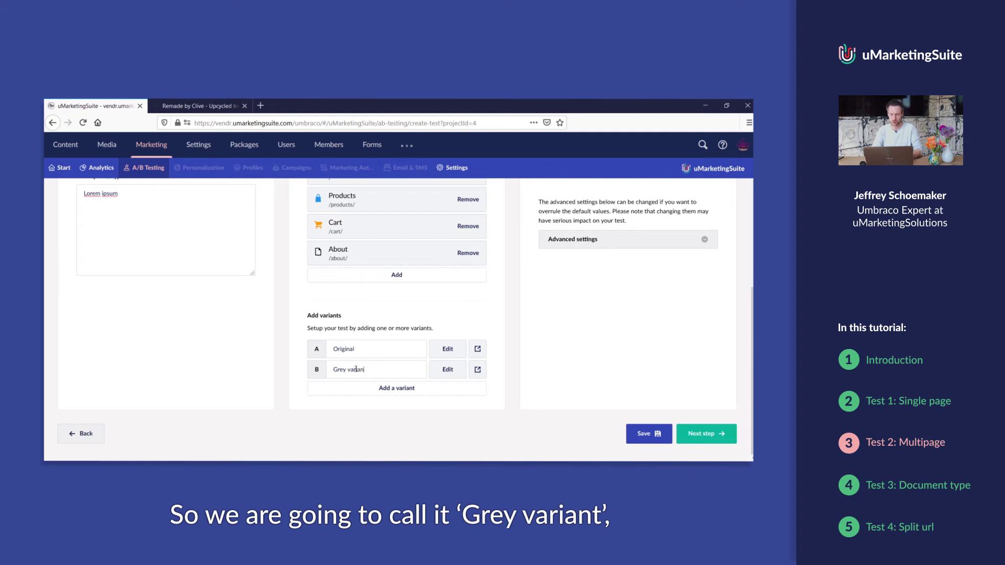
type("t")
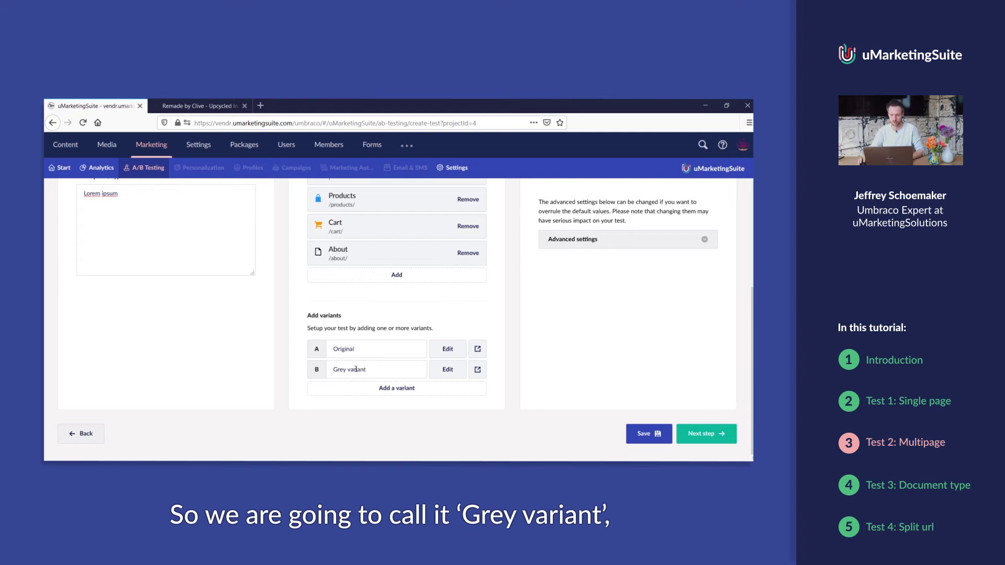
left_click(447, 370)
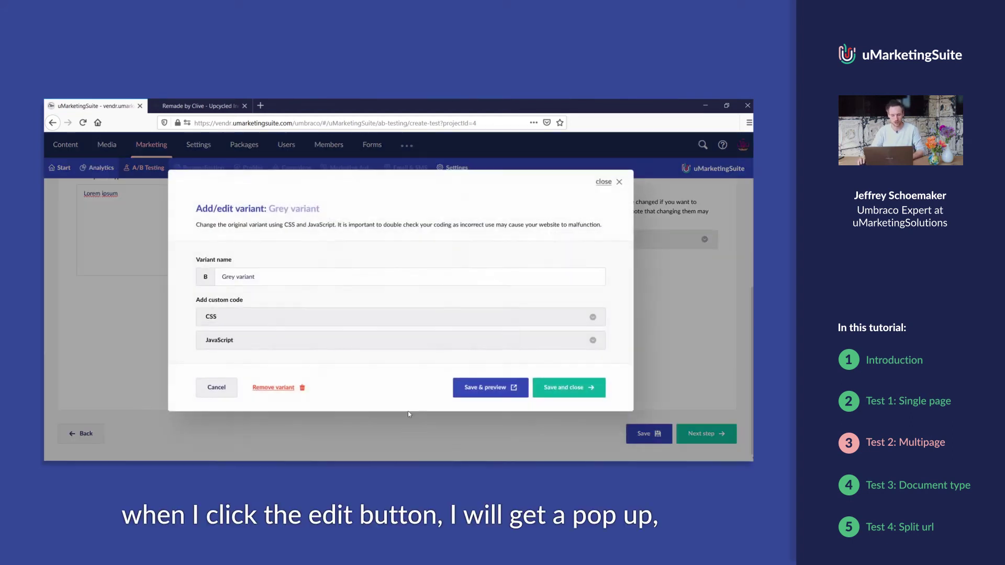
left_click(258, 324)
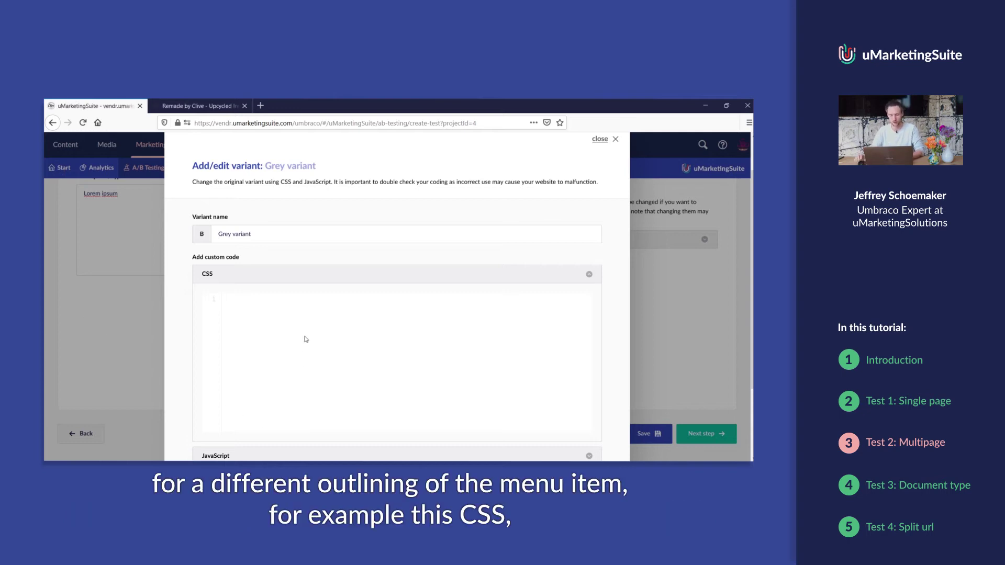
key("ctrl+v")
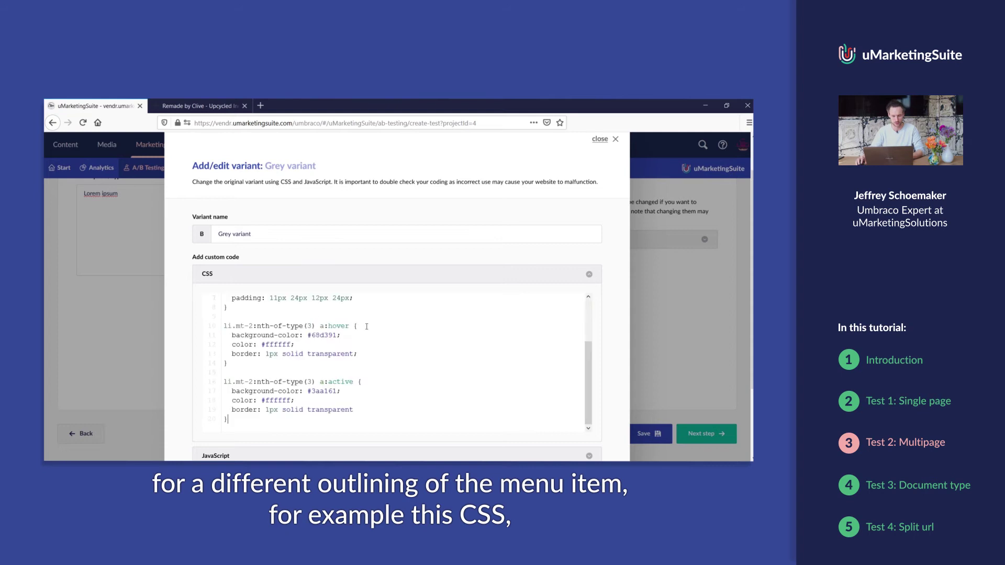
scroll(280, 328, "down", 3)
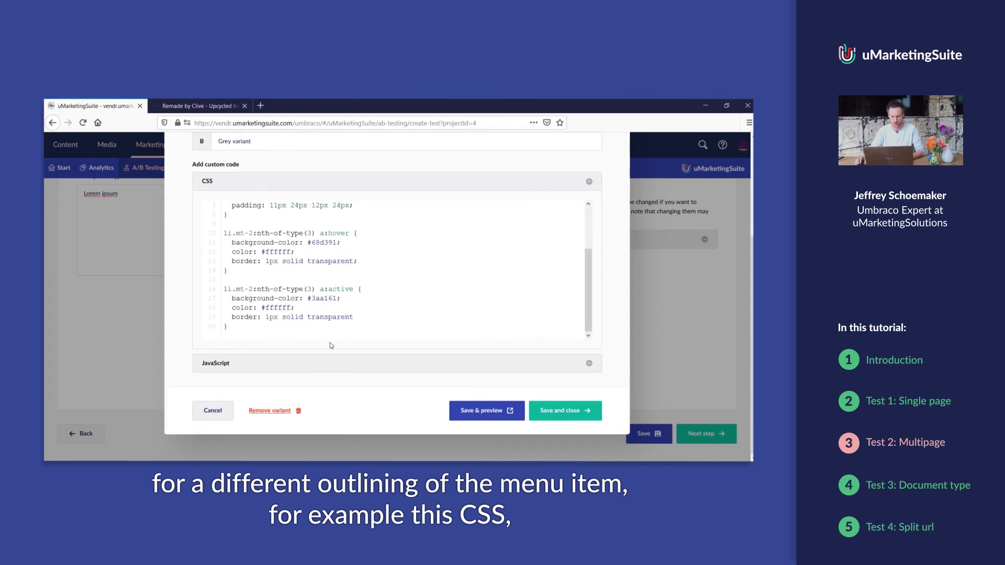
Preview the Grey variant against the unmodified site, then save and close it
left_click(484, 412)
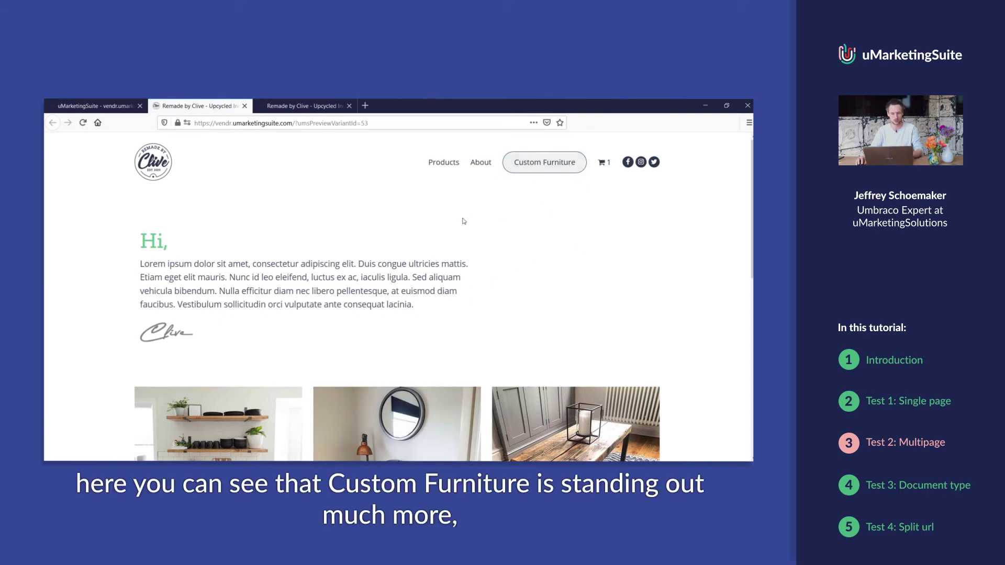
key("ctrl+Tab")
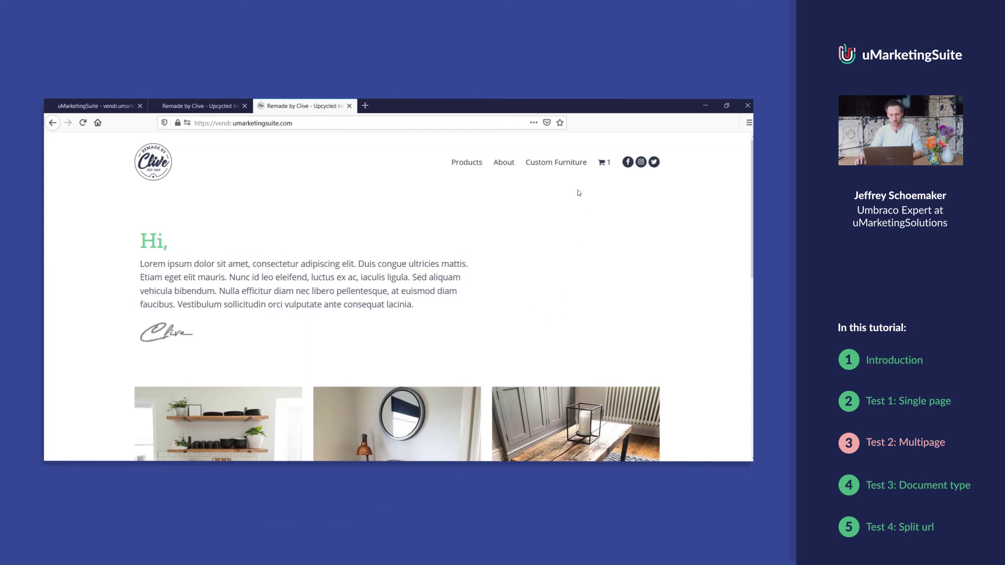
key("ctrl+Tab")
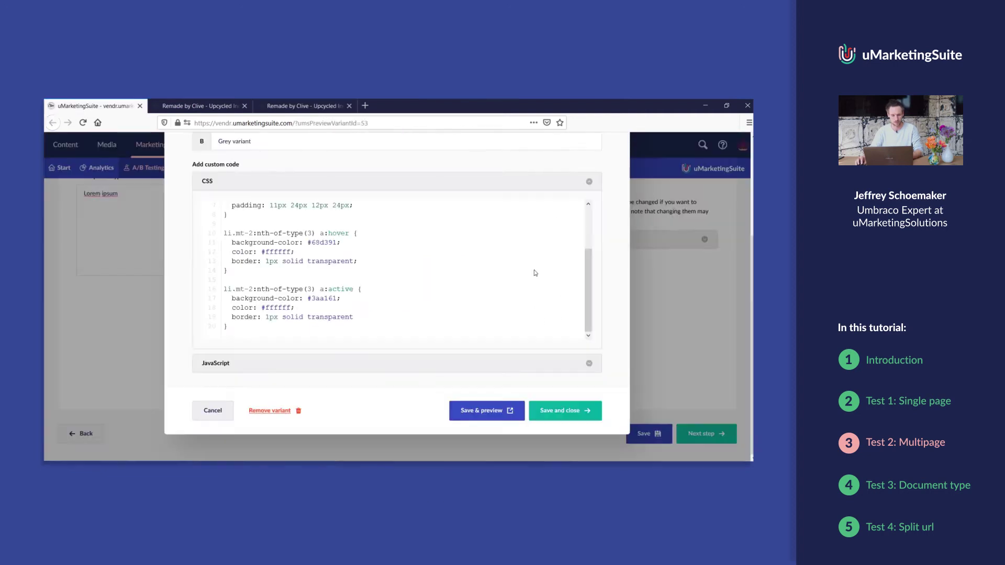
key("ctrl+Tab")
key("ctrl+shift+Tab")
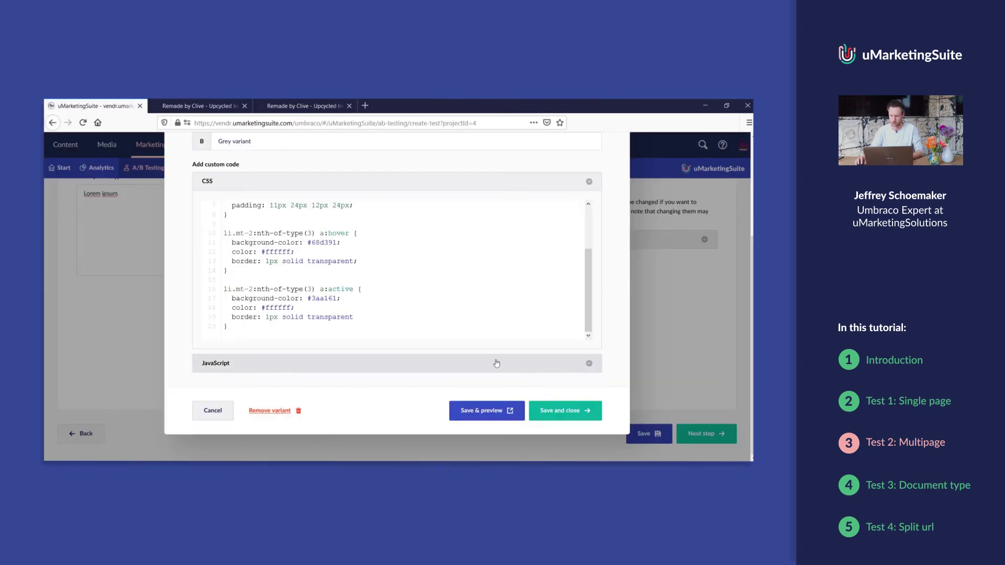
left_click(565, 410)
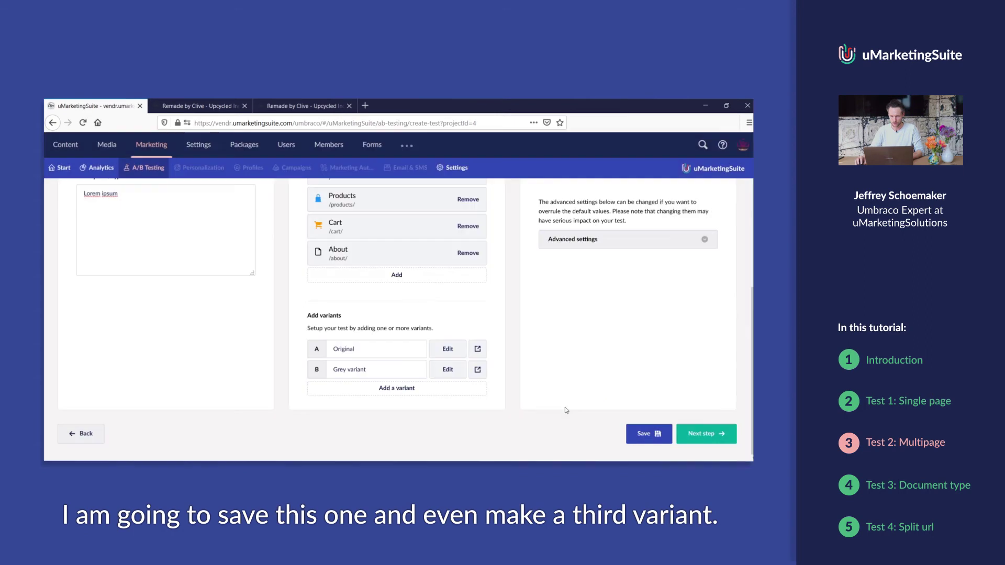
Add variant C 'Floating right' and paste CSS making Custom Furniture a right-edge tab
left_click(384, 390)
type("Fl")
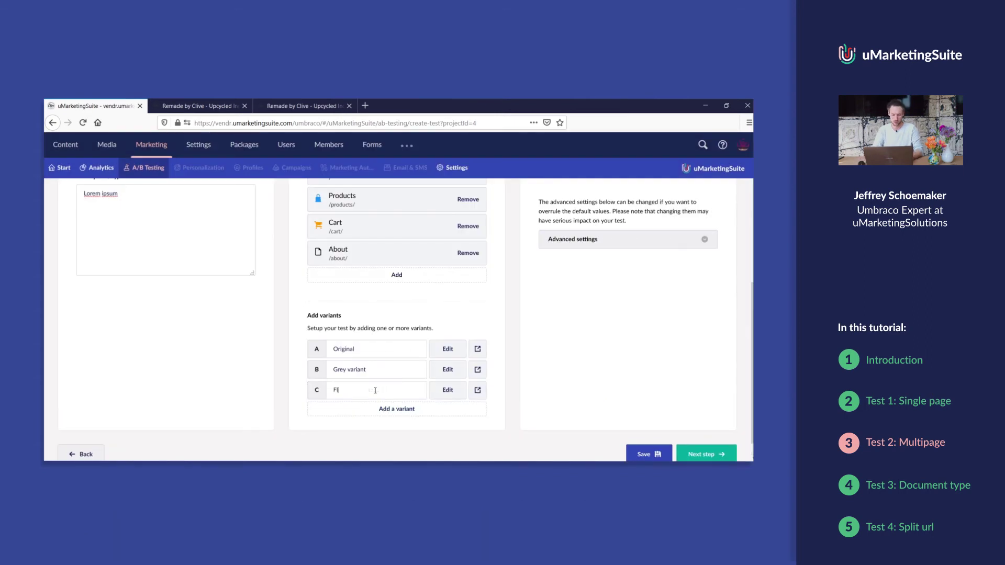
type("oating right")
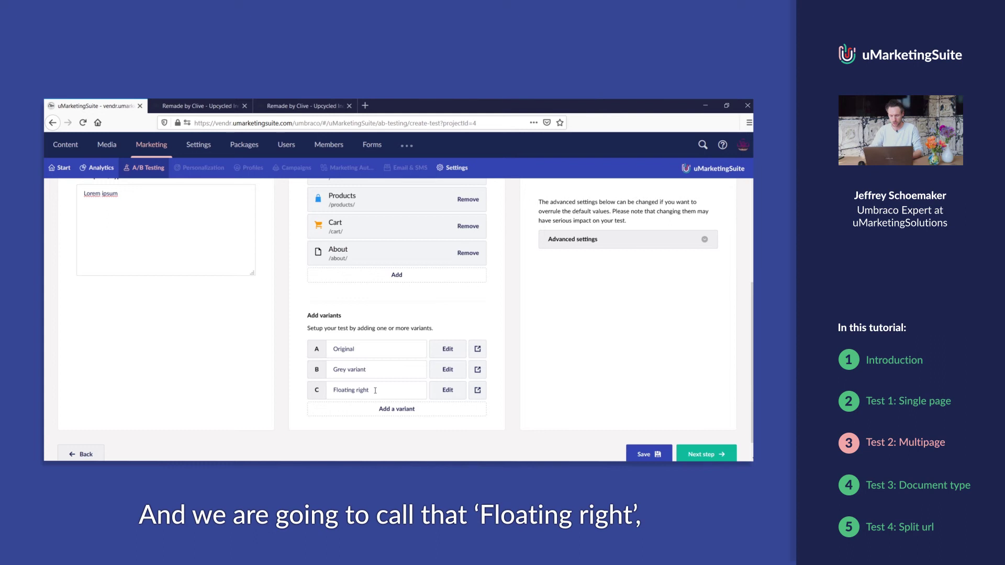
left_click(444, 392)
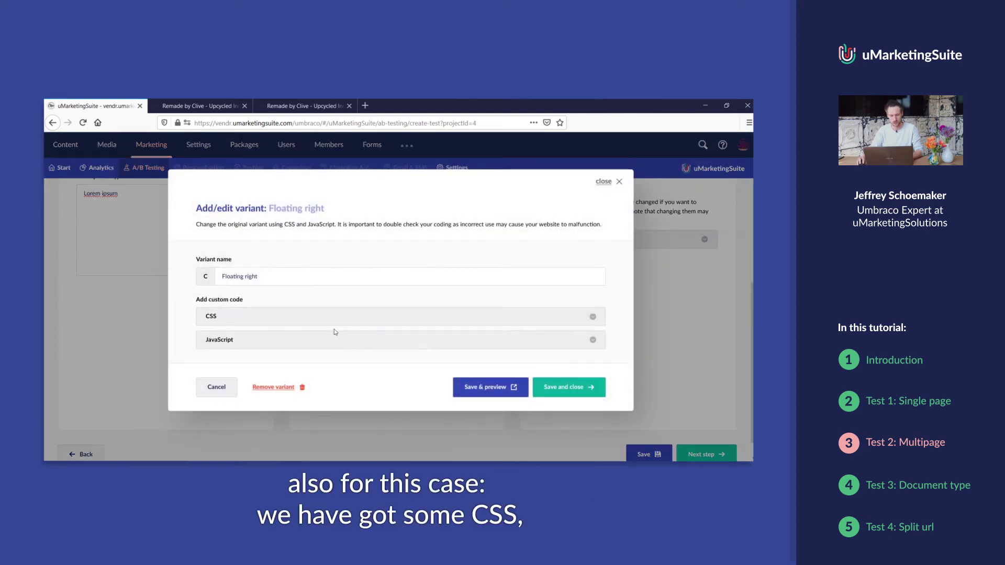
left_click(337, 318)
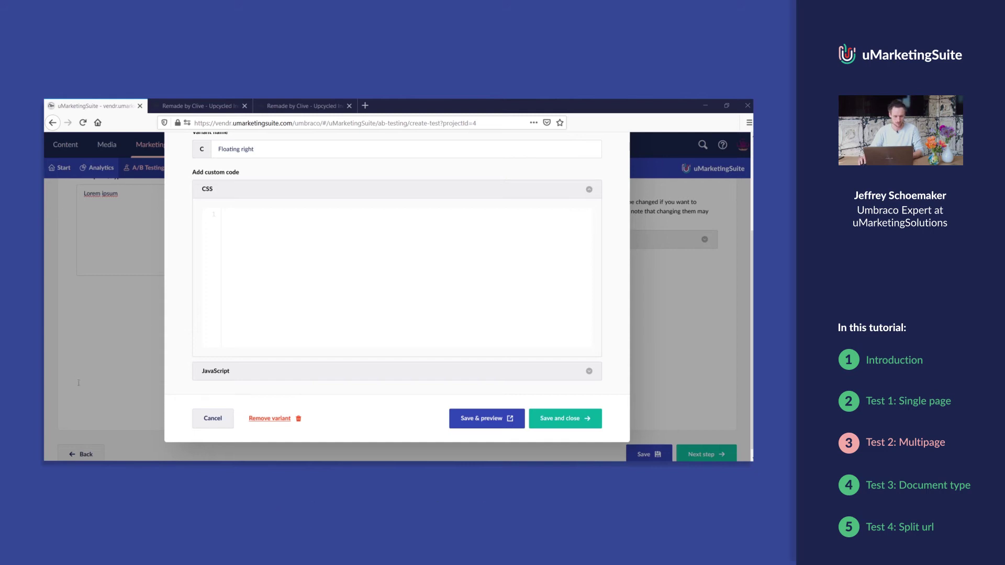
left_click(312, 294)
key("ctrl+v")
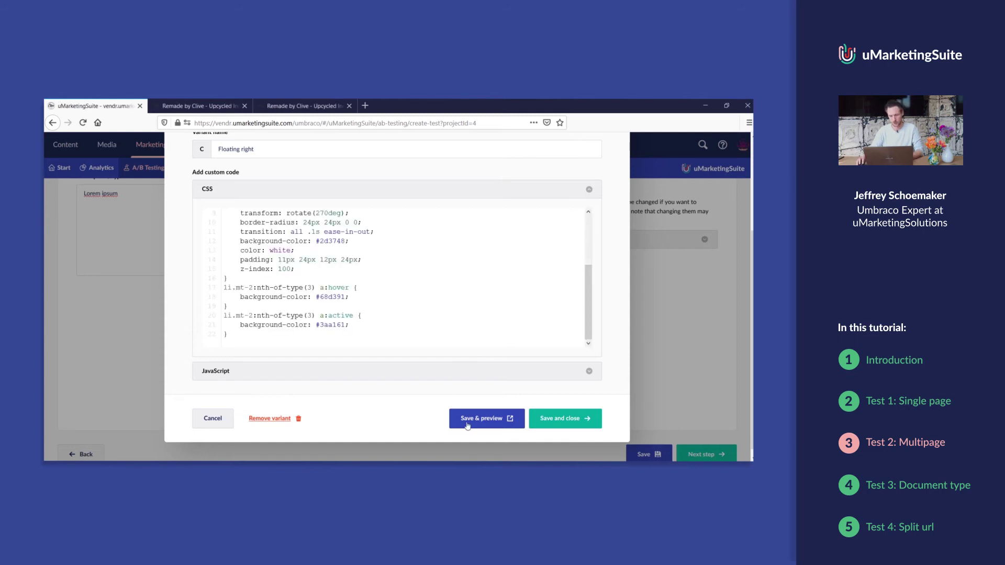
Save and preview Floating right, compare it with the Grey variant and home page, and return to its editor
left_click(468, 425)
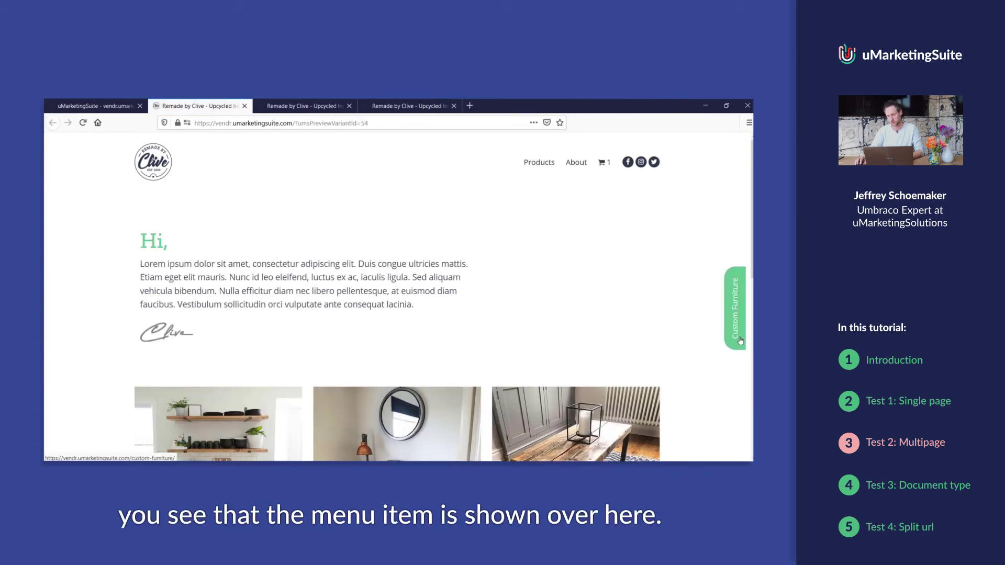
left_click(344, 105)
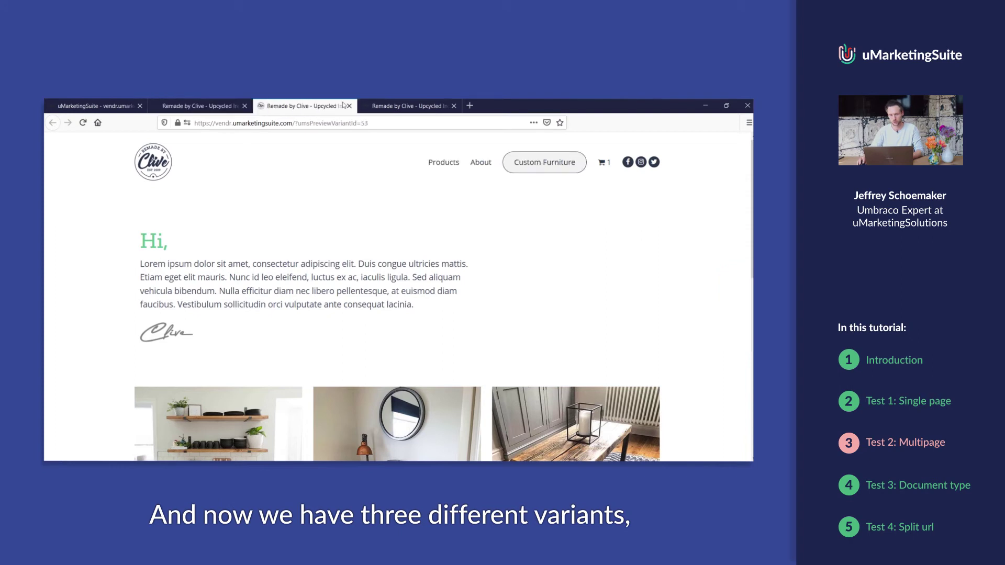
left_click(407, 107)
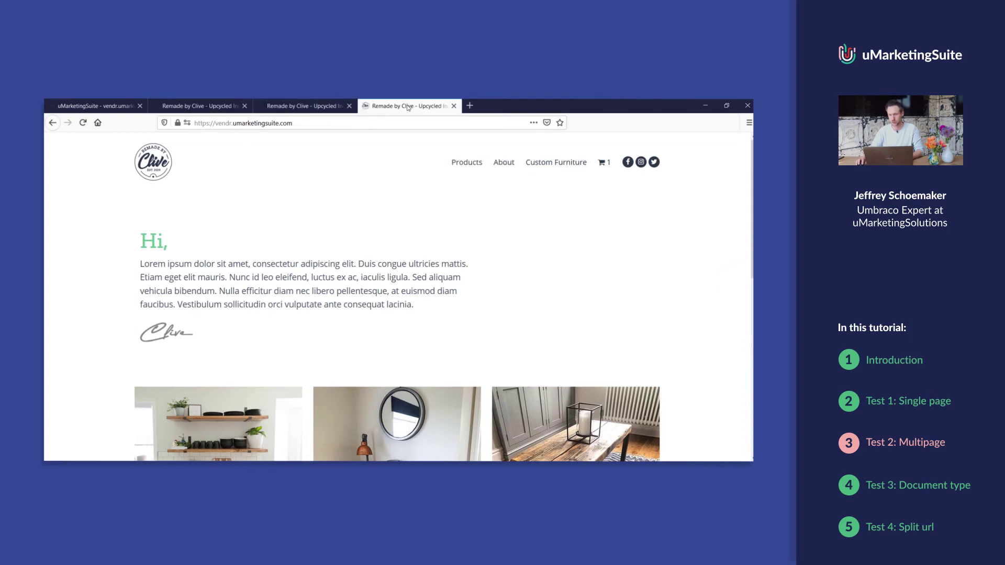
left_click(123, 107)
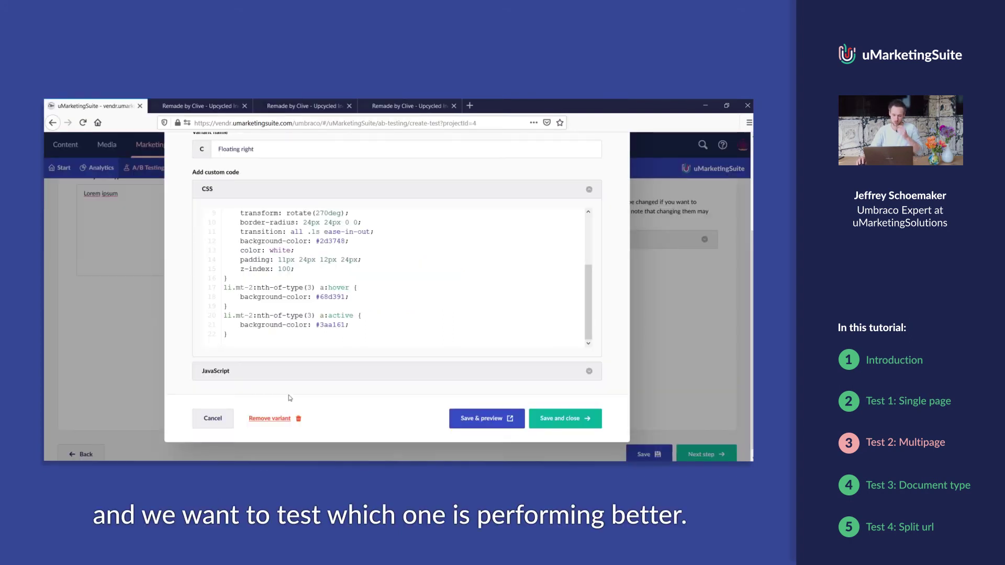
Save the Floating right variant, set View cart page as the conversion goal, and continue to the overview
left_click(576, 420)
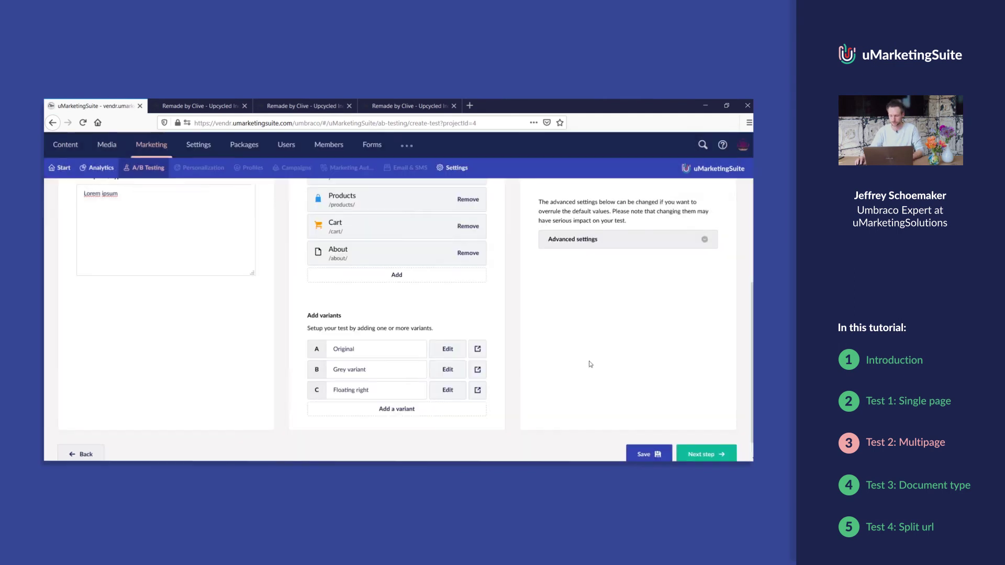
scroll(573, 341, "up", 5)
left_click(580, 285)
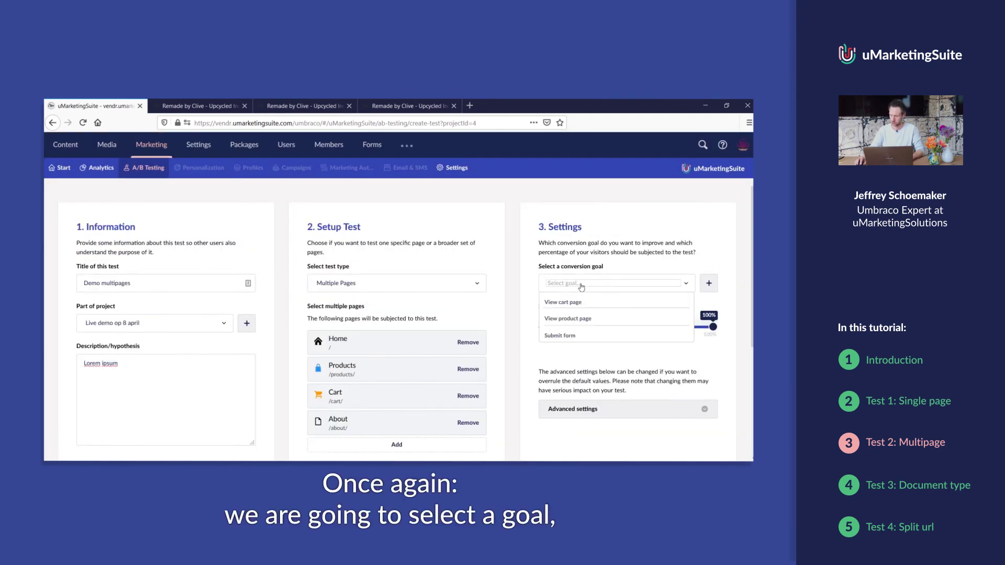
left_click(563, 302)
scroll(680, 392, "down", 5)
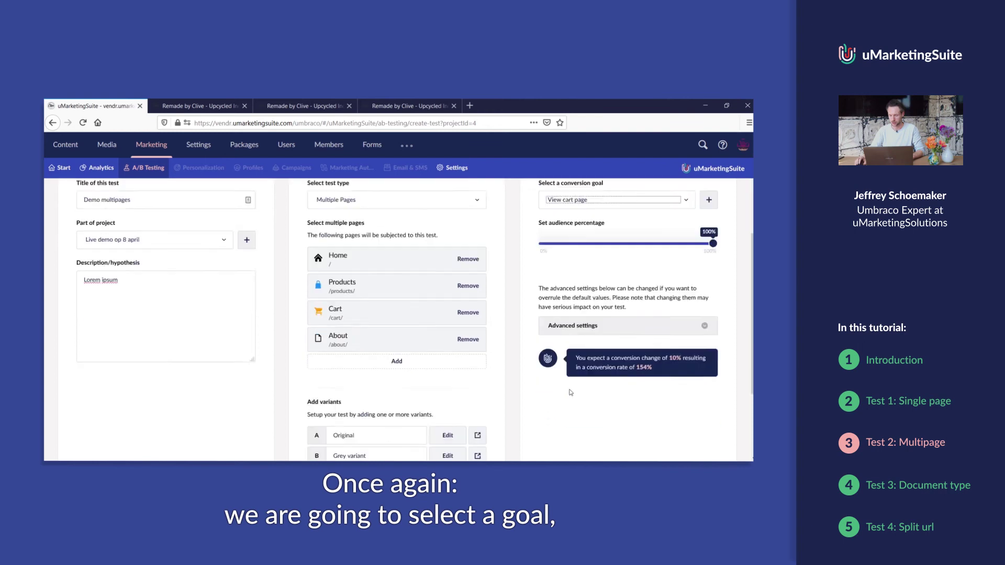
left_click(705, 434)
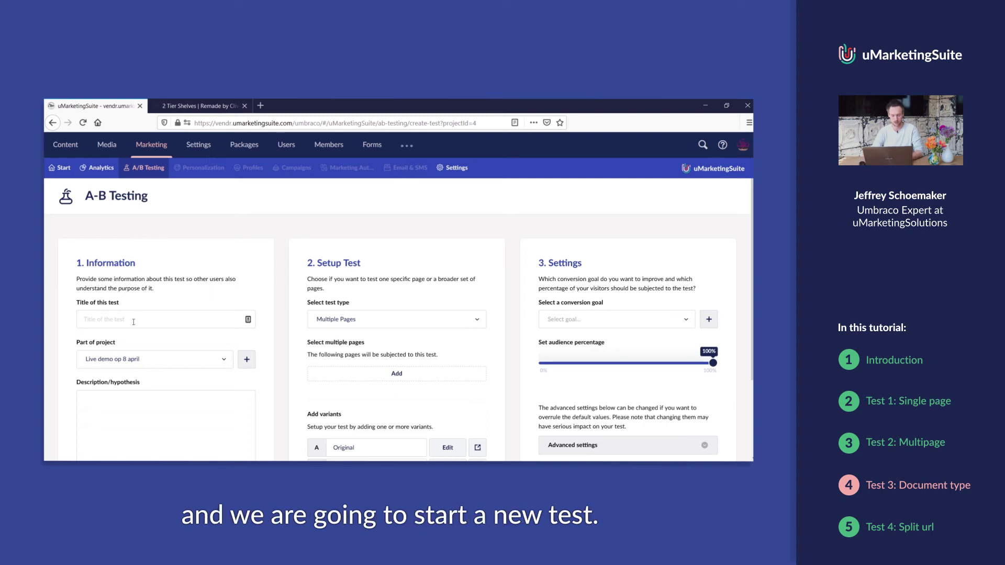
Title the test 'Demo document type test' with a Lorem ipsum description
type("Demo docu")
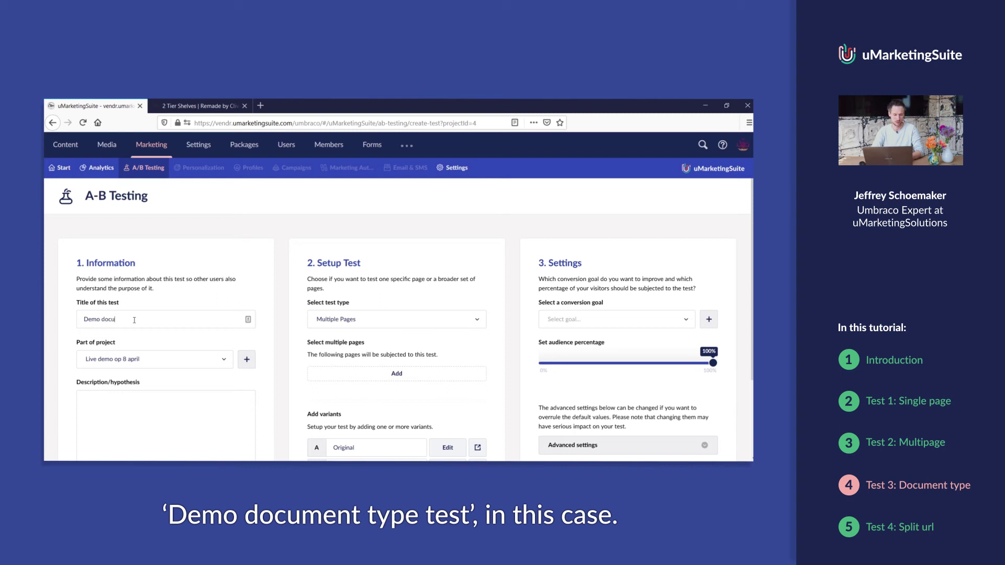
type("pe test")
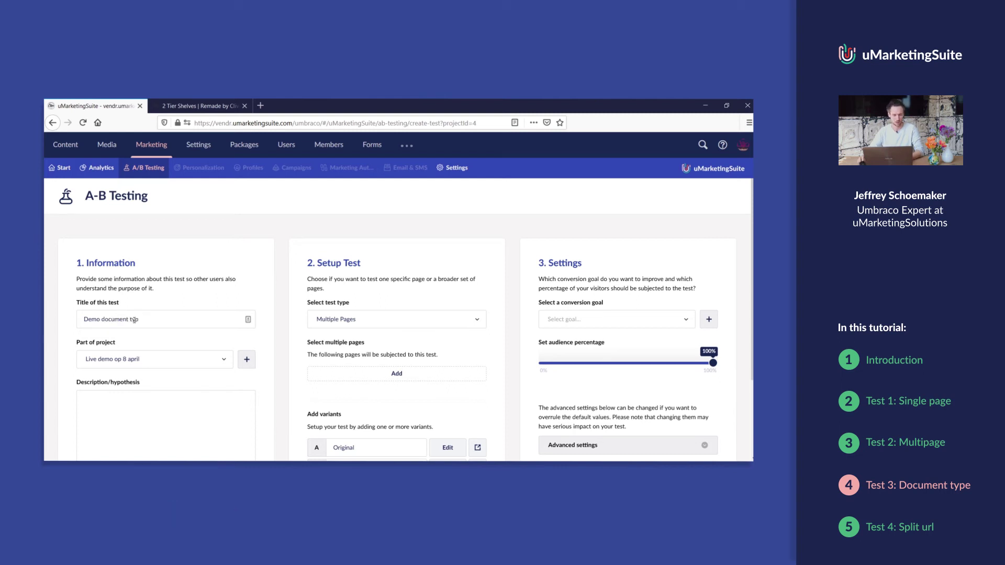
left_click(135, 429)
type("Lorem ipsum")
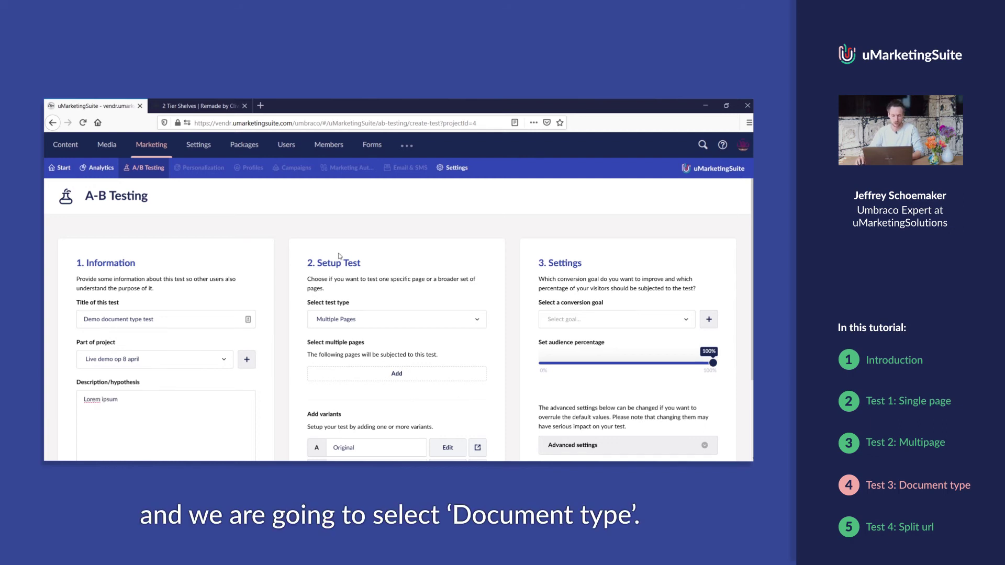
Make it a Document Type test targeting the Product Page document type
left_click(342, 326)
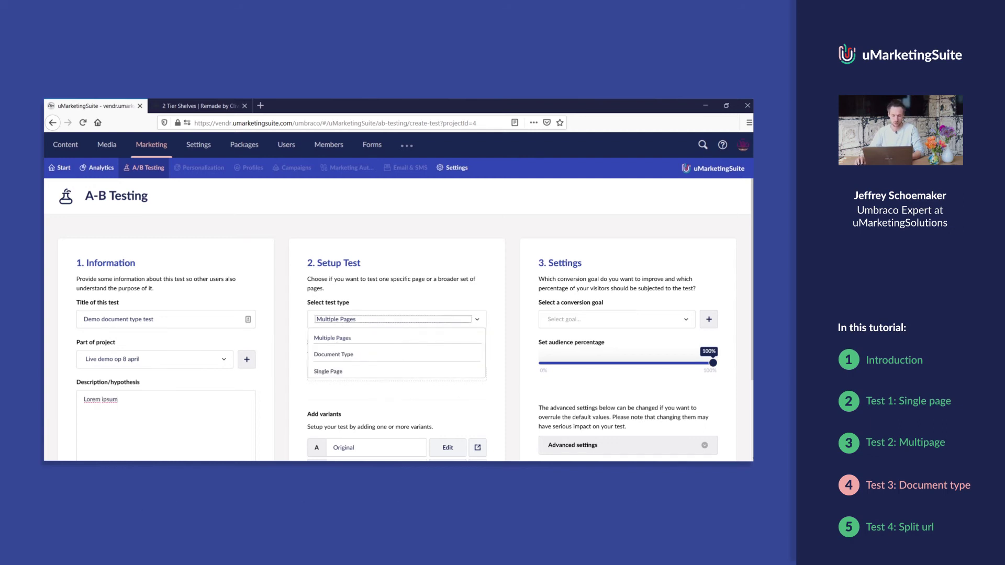
left_click(333, 355)
scroll(505, 294, "down", 3)
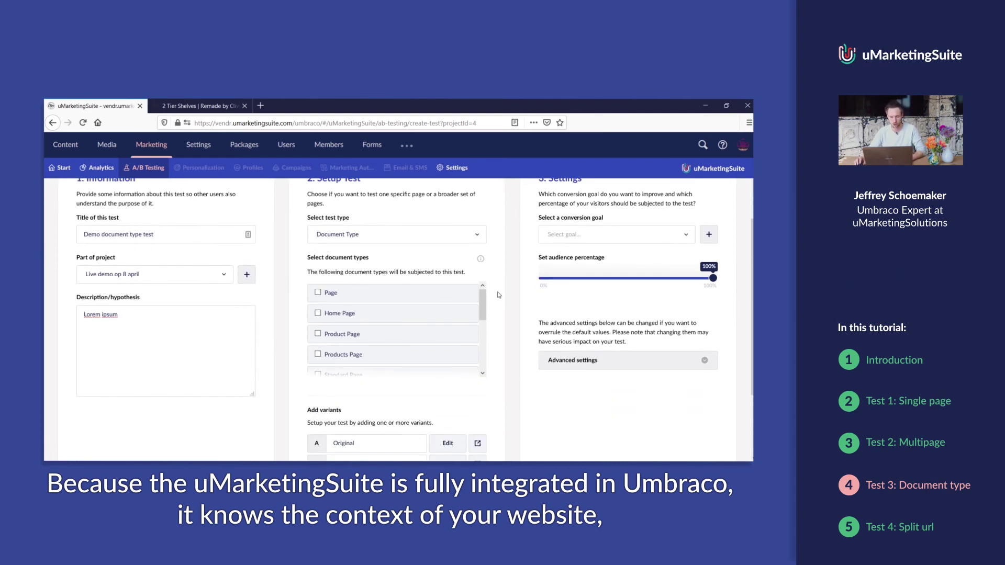
scroll(497, 366, "down", 2)
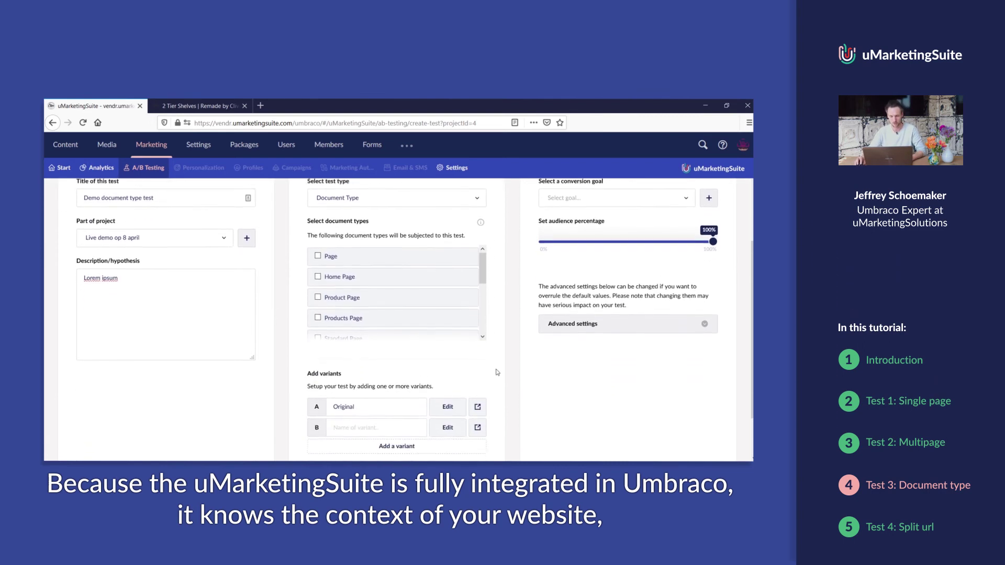
left_click_drag(480, 265, 511, 254)
scroll(506, 327, "up", 2)
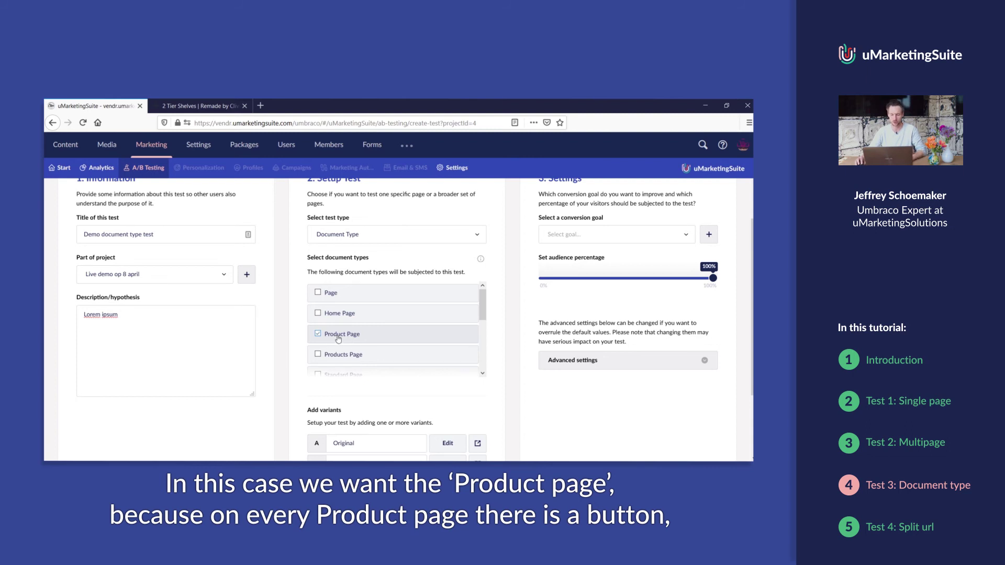
scroll(503, 337, "down", 1)
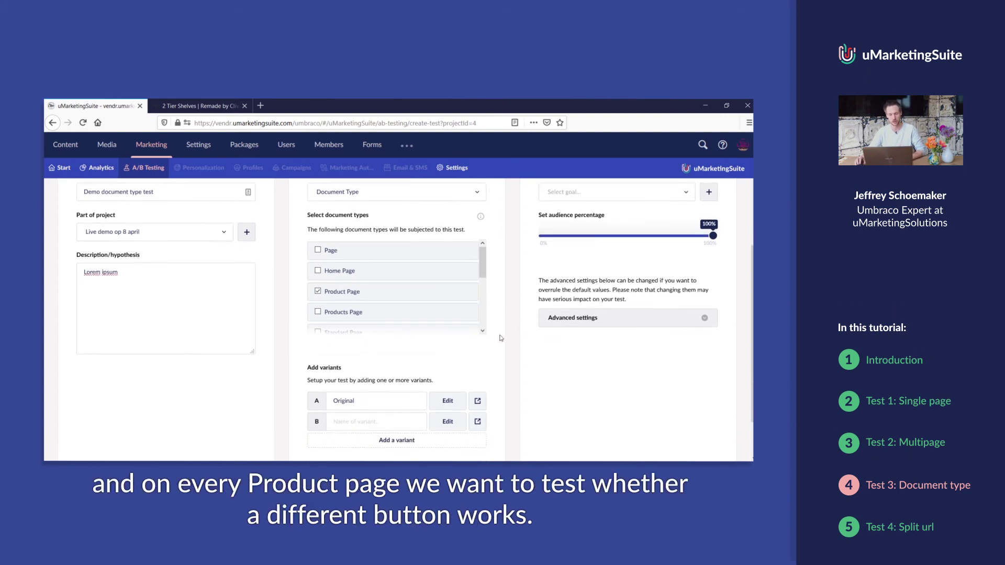
scroll(502, 340, "down", 1)
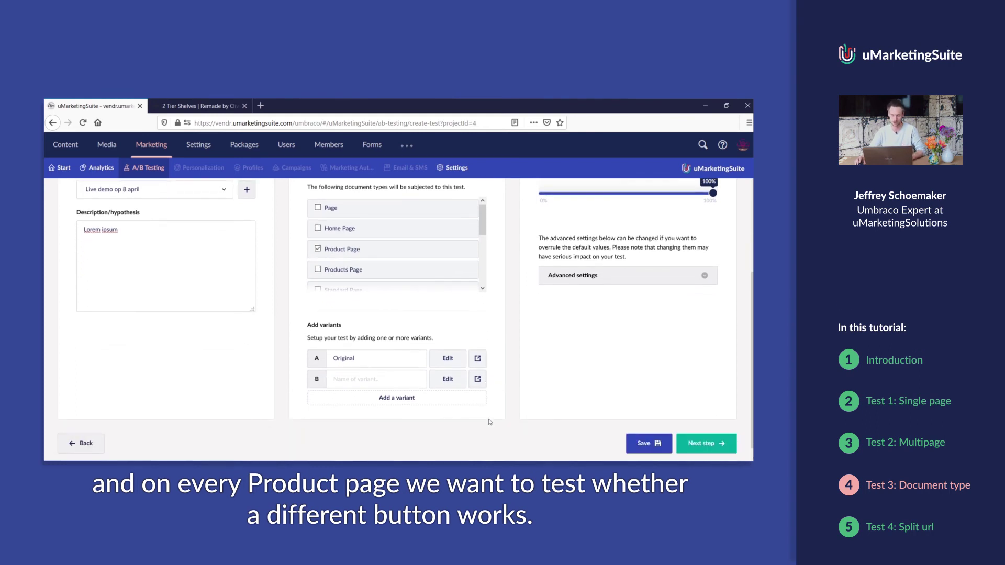
scroll(490, 422, "down", 1)
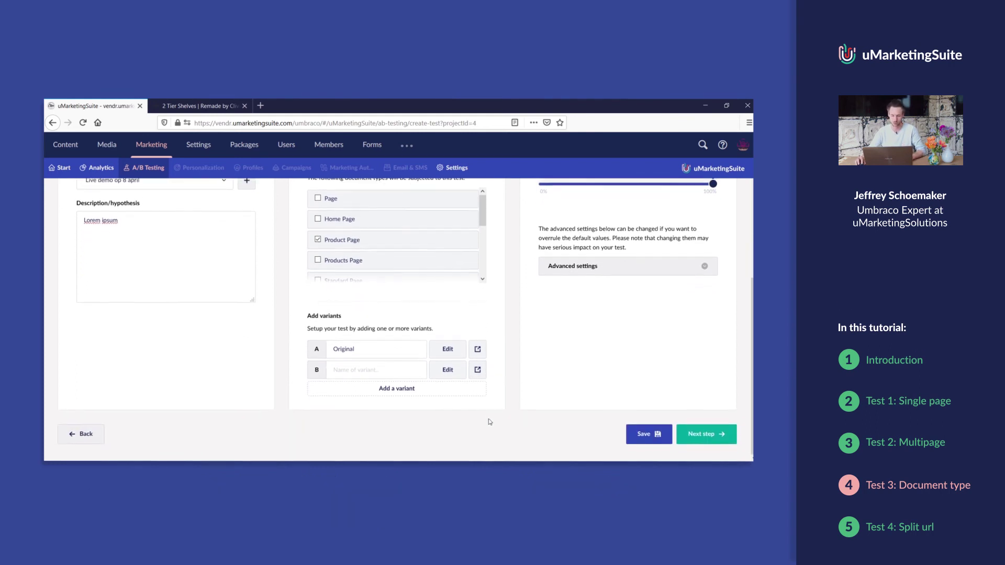
Check the 2 Tier Shelves product page, then name variant B 'Purple'
left_click(438, 346)
key("ctrl+Tab")
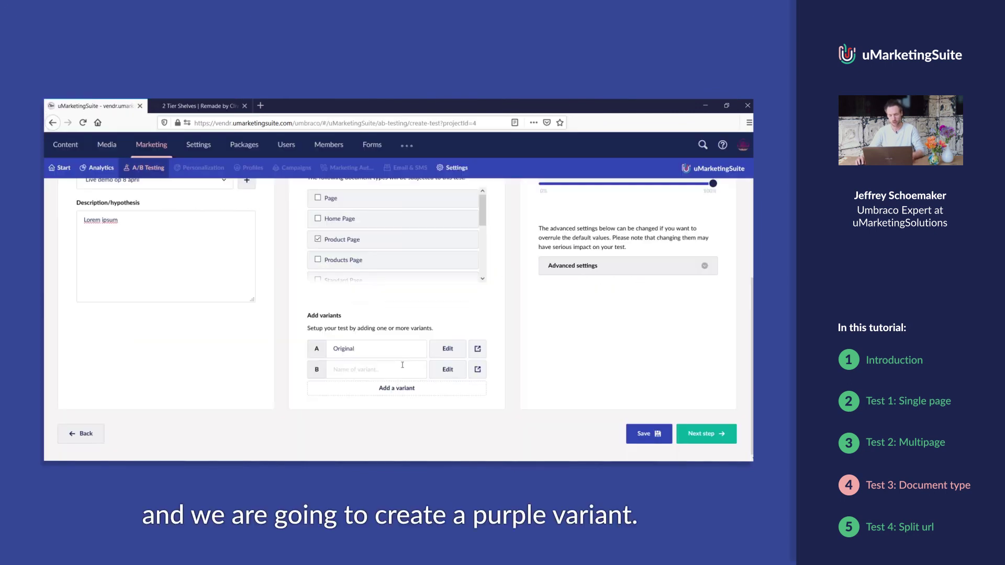
left_click(388, 365)
type("Purple")
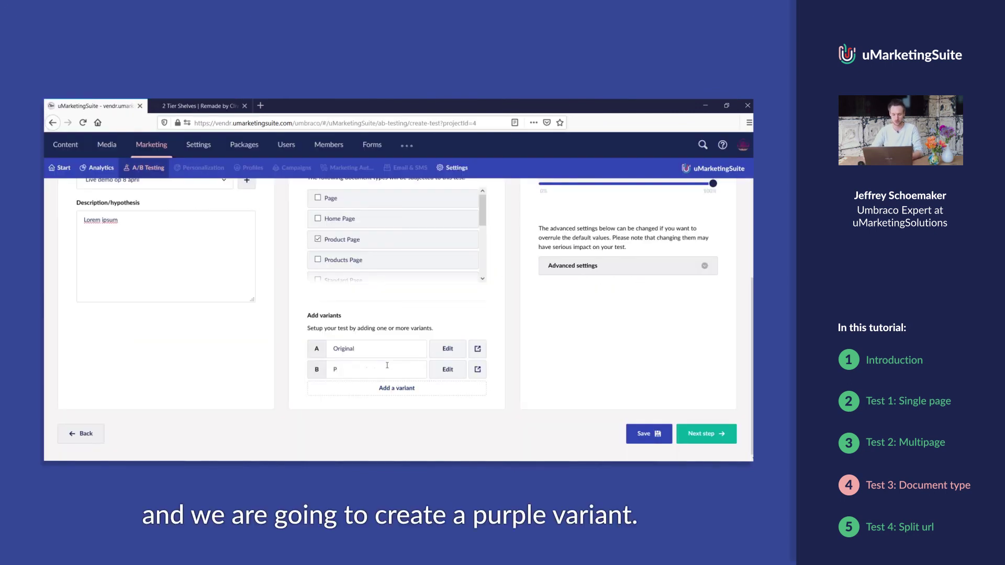
Paste the purple-button CSS into the Purple variant, preview it, and save it
left_click(448, 370)
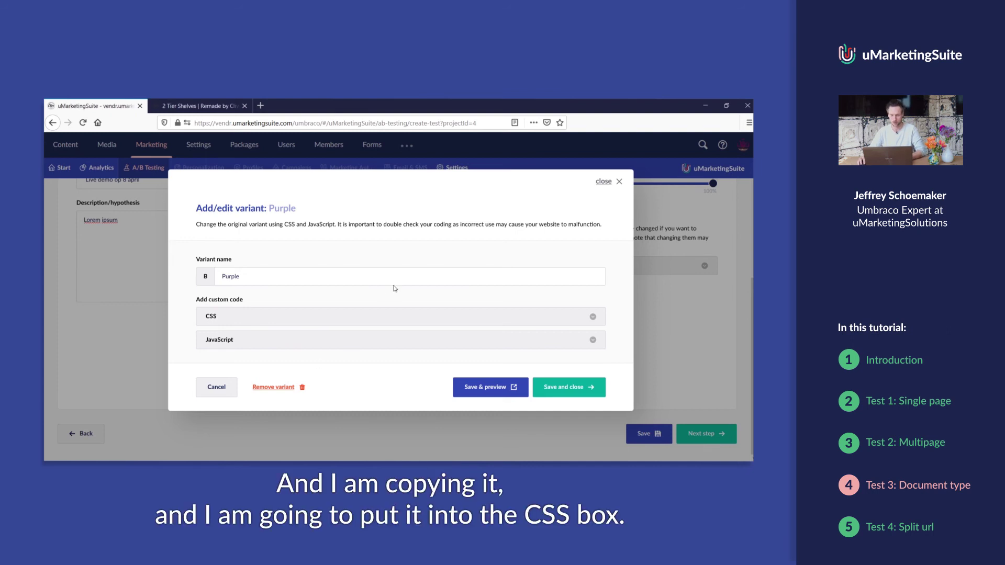
left_click(287, 318)
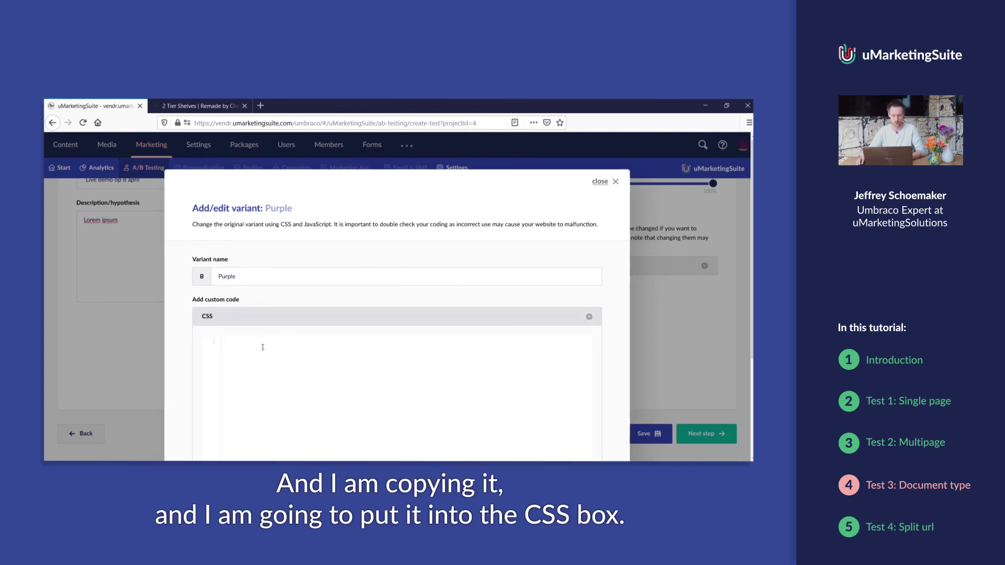
key("ctrl+v")
scroll(494, 333, "down", 3)
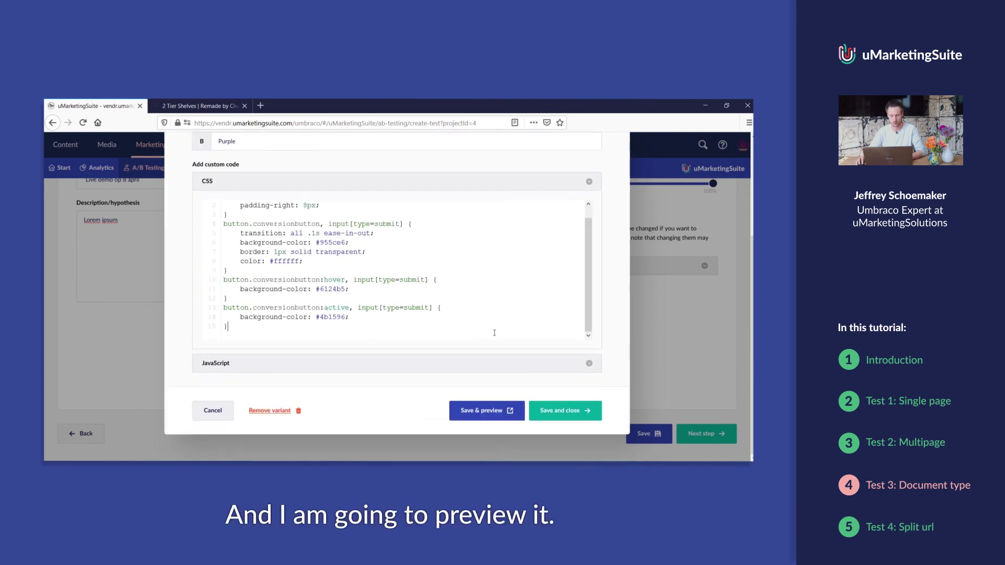
left_click(492, 410)
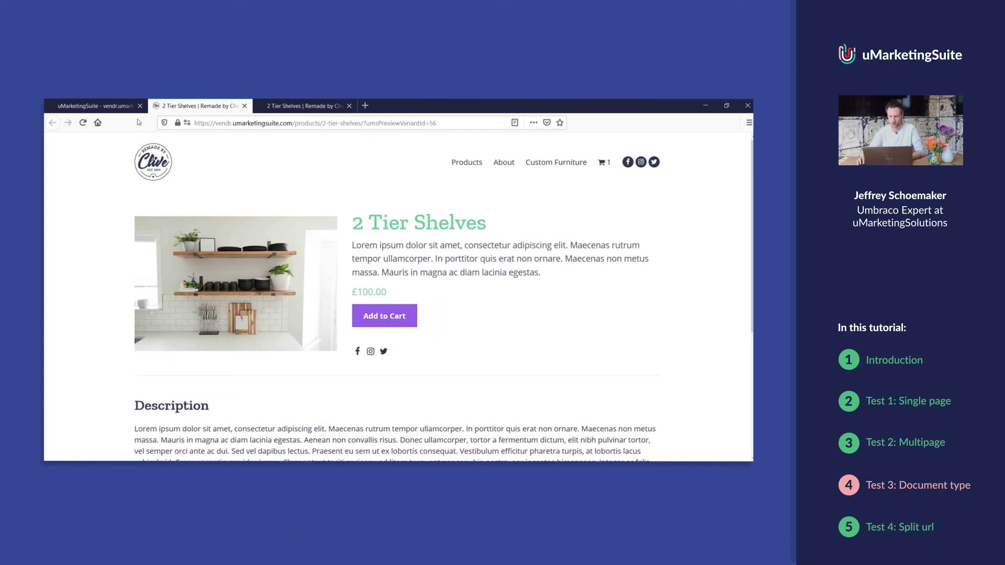
left_click(122, 106)
left_click(544, 411)
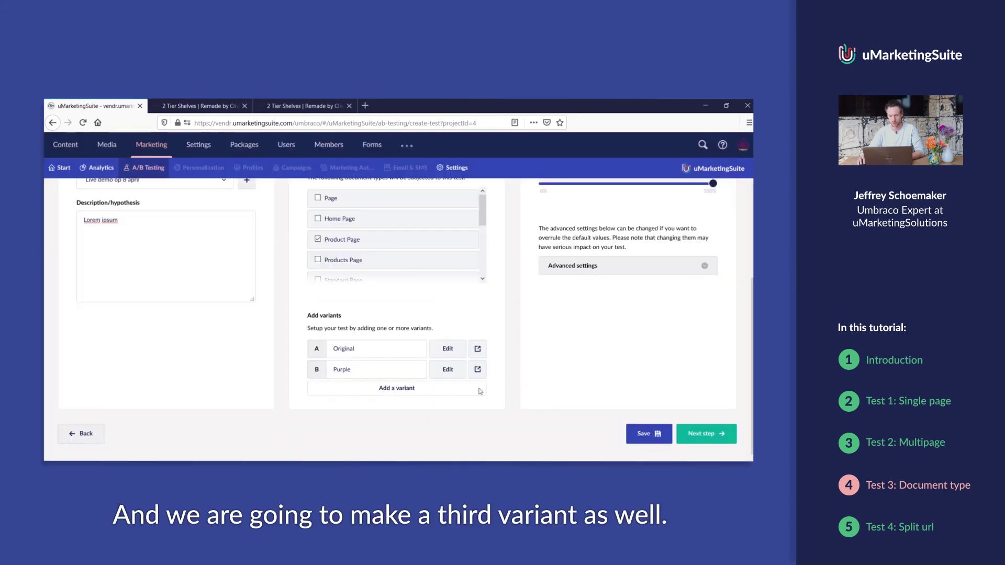
Add a third variant C named 'Green button with an icon'
left_click(433, 390)
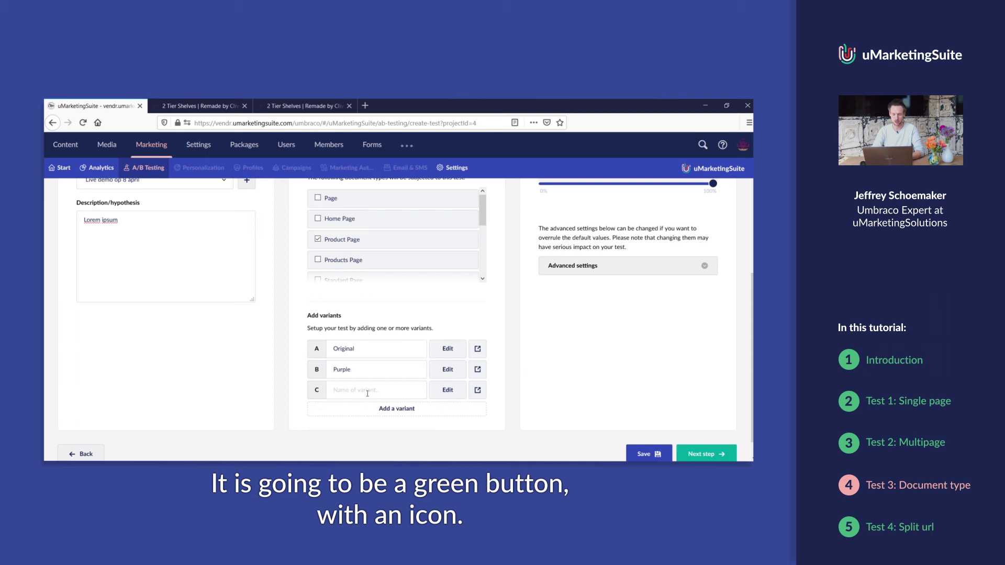
type("Green button with an icon")
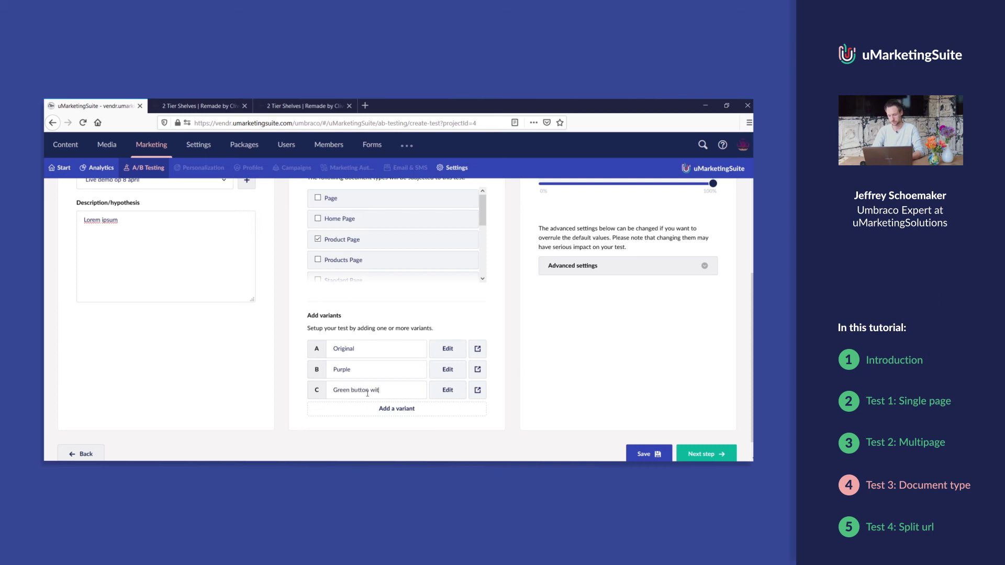
left_click(445, 392)
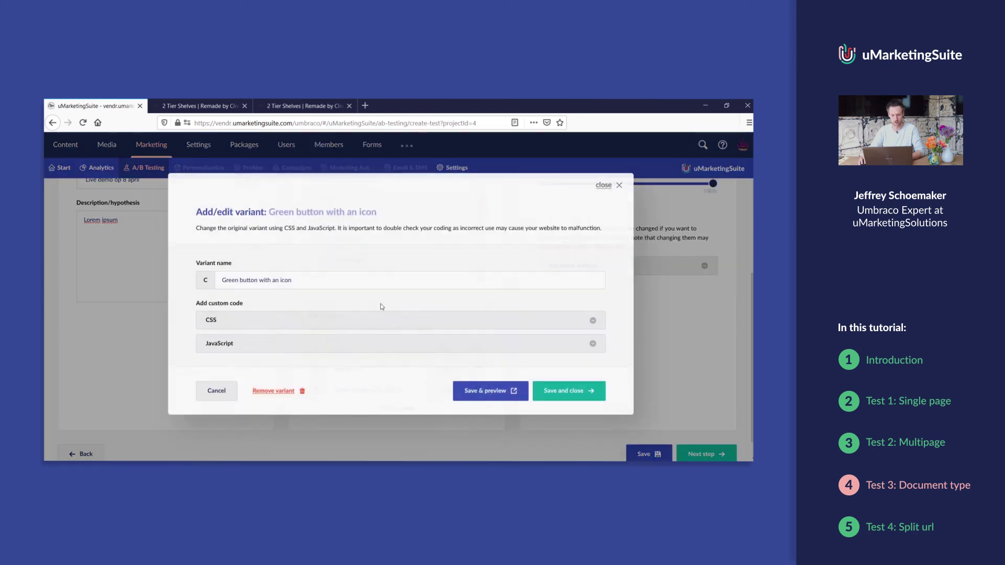
Paste the green-button CSS into variant C and compare all three variant previews
left_click(327, 318)
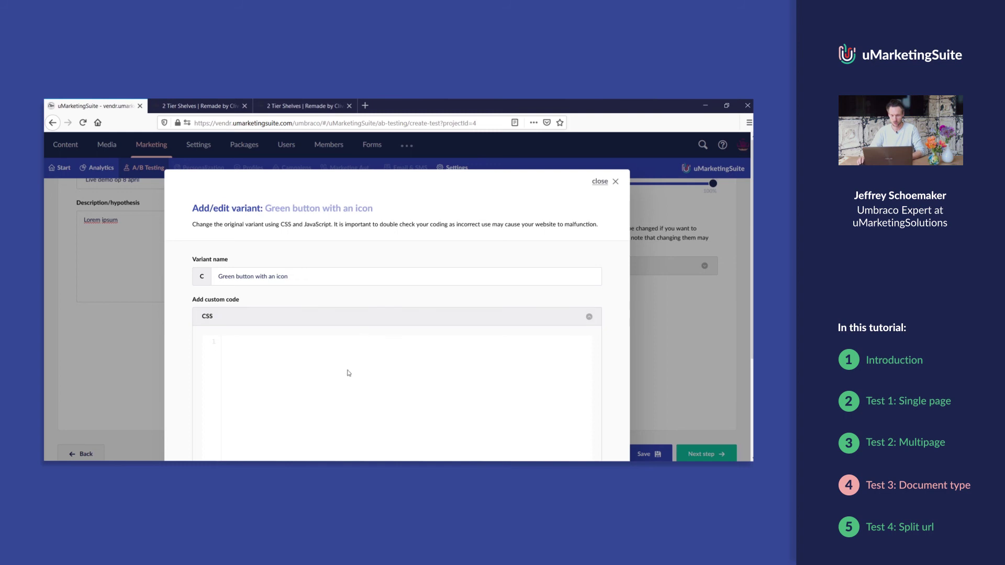
key("ctrl+v")
scroll(421, 376, "down", 3)
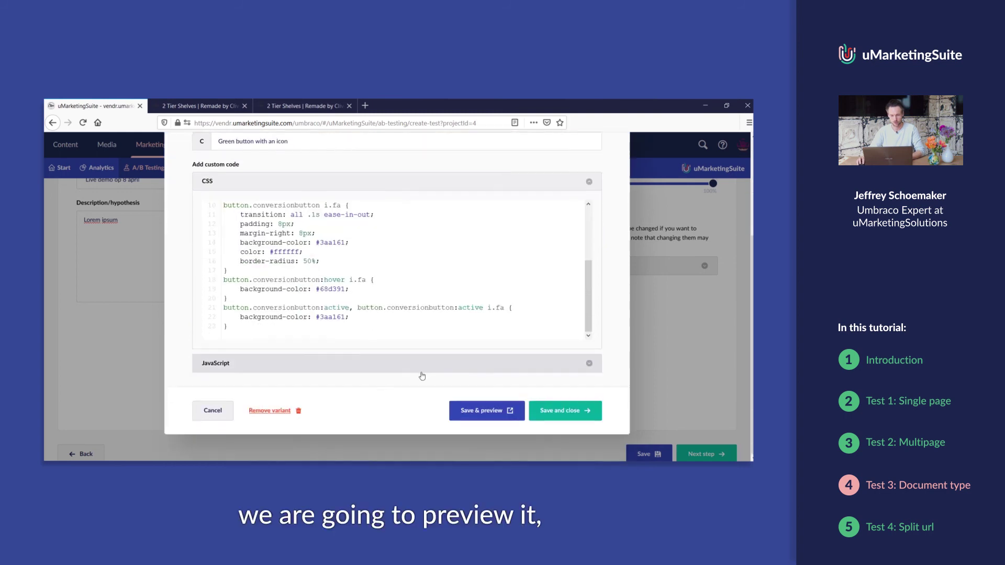
left_click(484, 410)
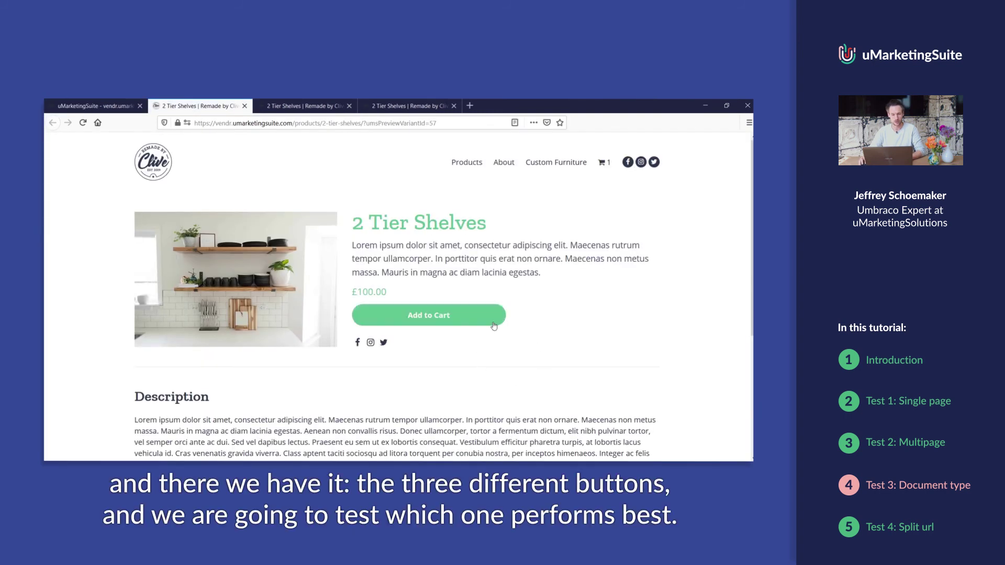
left_click(307, 106)
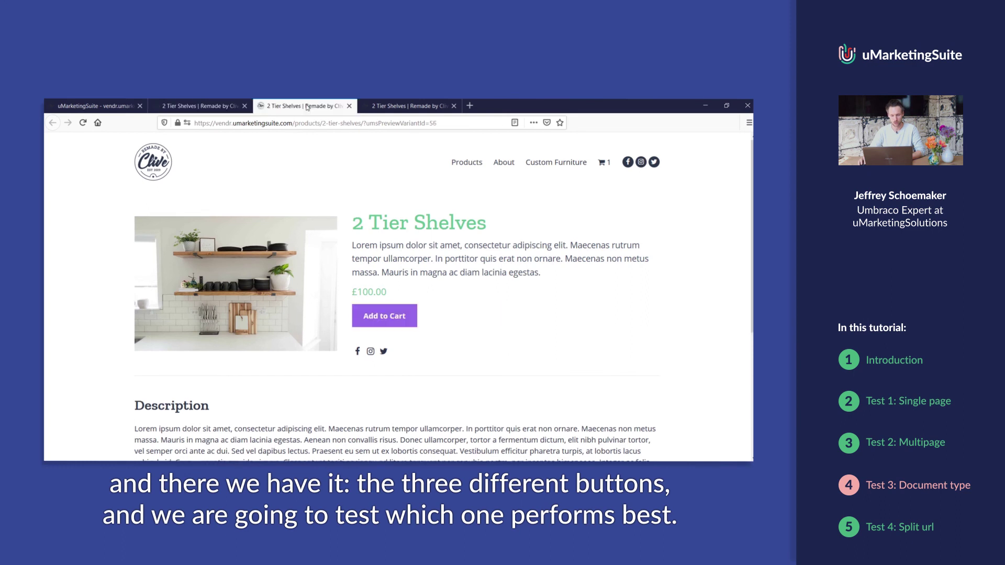
left_click(390, 106)
left_click(109, 108)
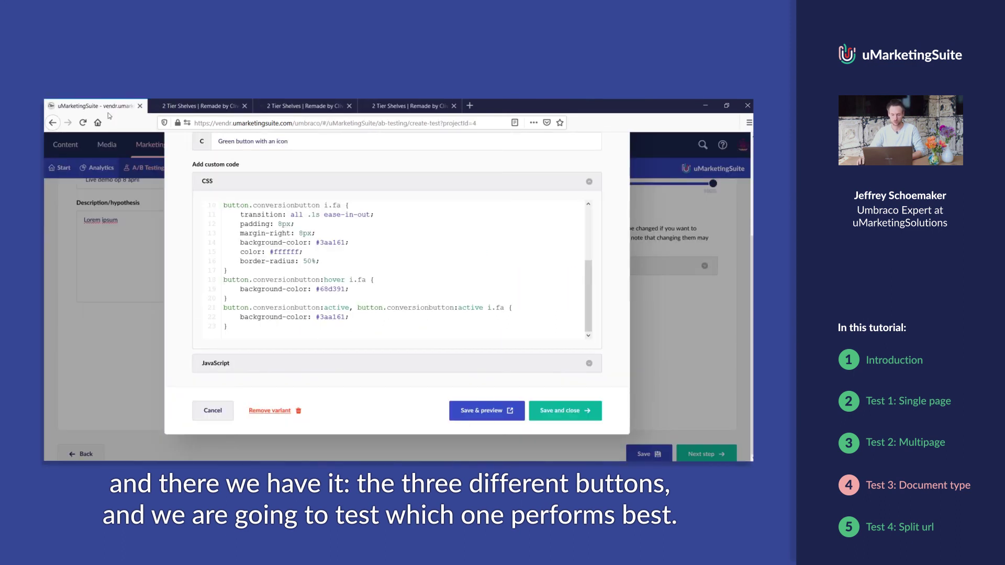
Save variant C, set View cart page as the conversion goal, and start the test now
left_click(563, 411)
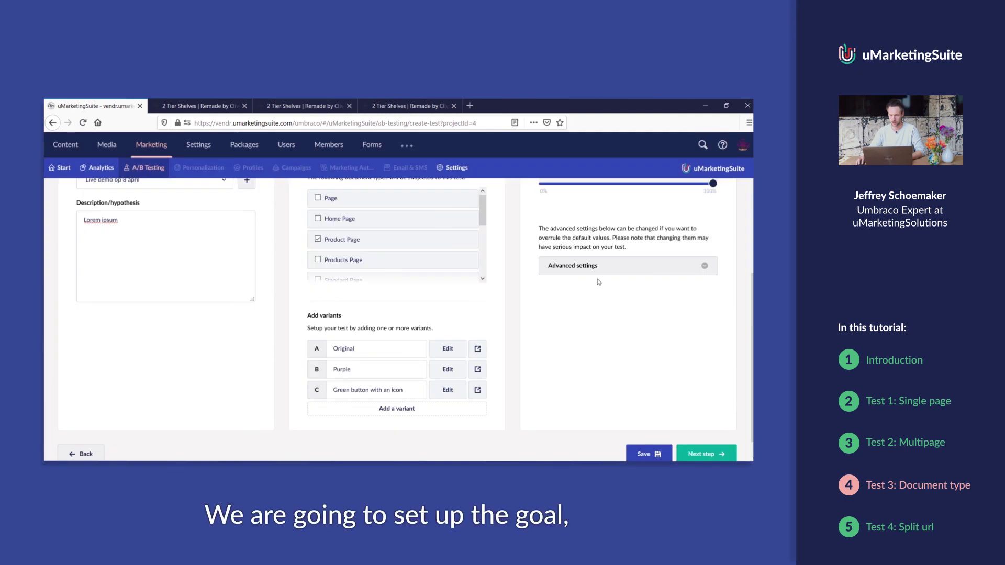
left_click(591, 311)
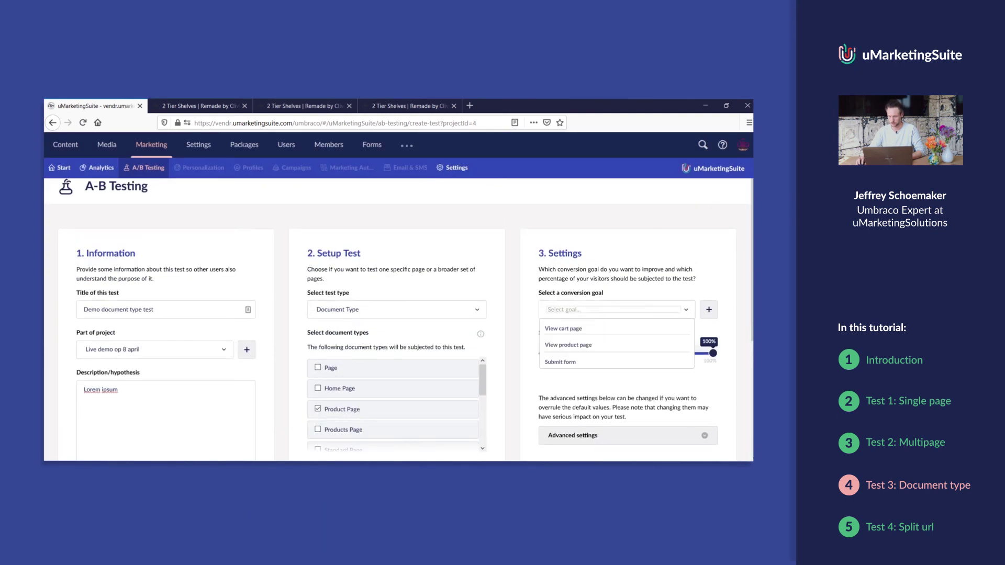
left_click(563, 328)
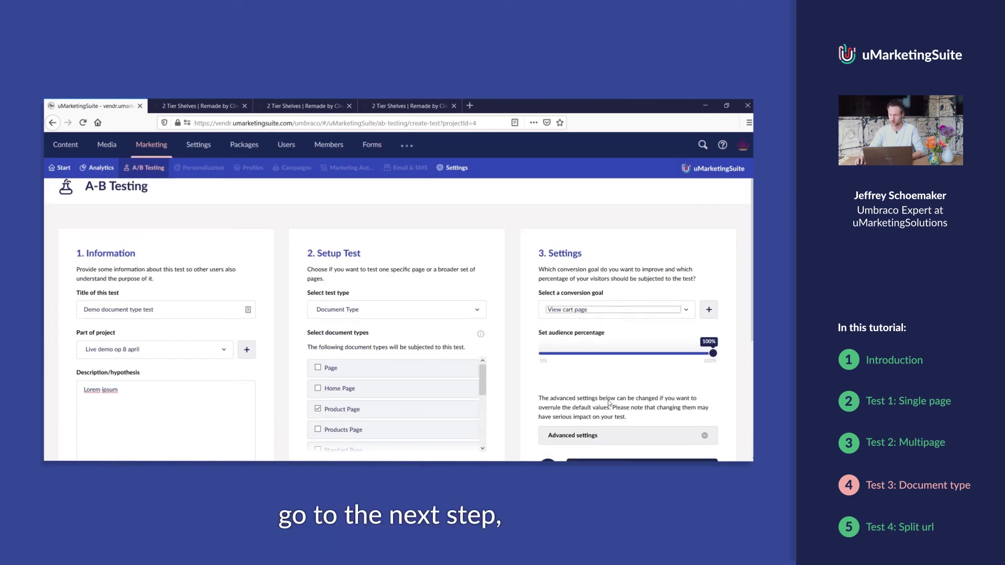
scroll(680, 398, "down", 4)
left_click(710, 431)
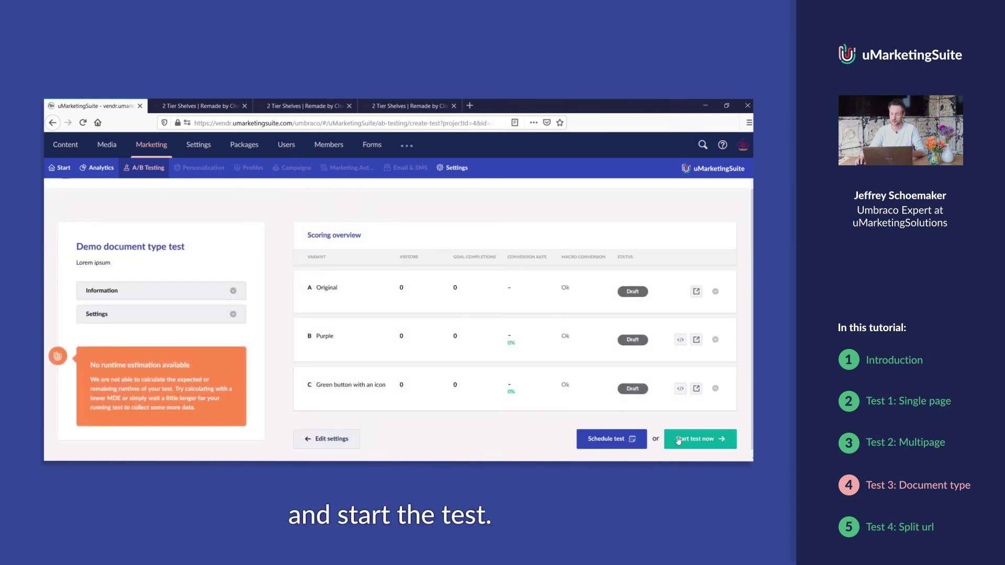
left_click(695, 443)
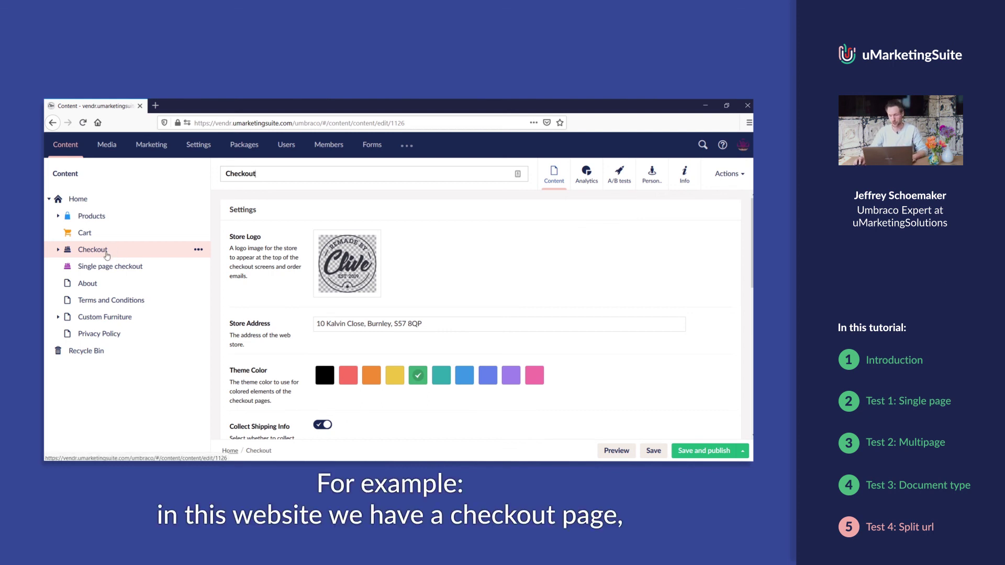
Show the Checkout node's info and open its /checkout/ link in a new tab
left_click(683, 176)
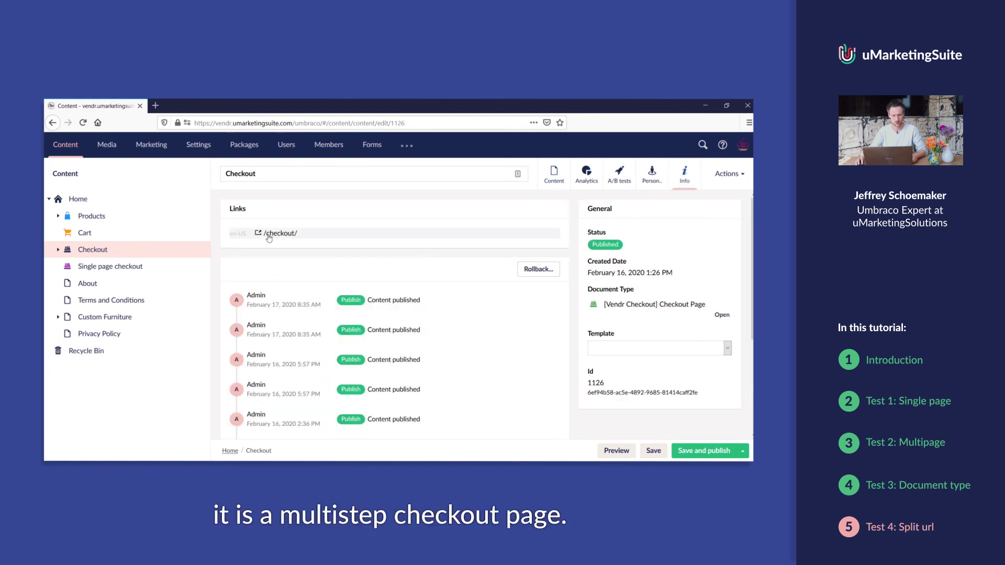
middle_click(281, 233)
On the live checkout, fill in the test customer details on the Information step
left_click(199, 106)
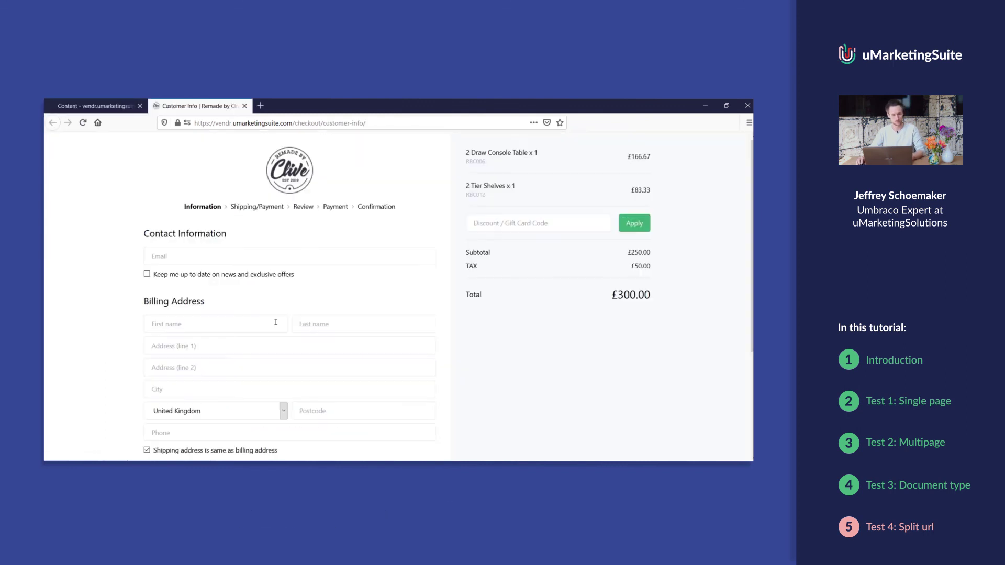
scroll(197, 207, "down", 2)
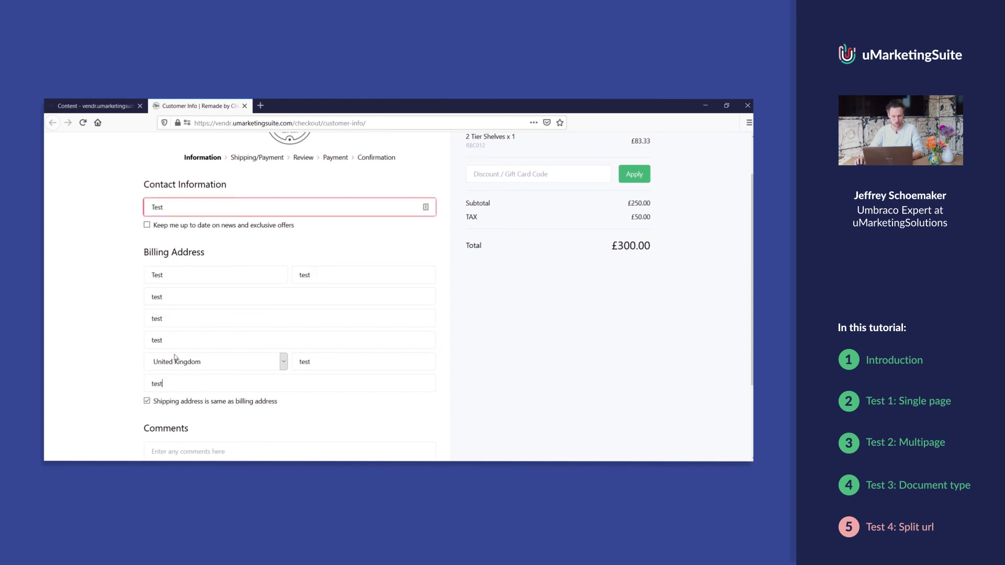
scroll(330, 414, "down", 3)
type("test")
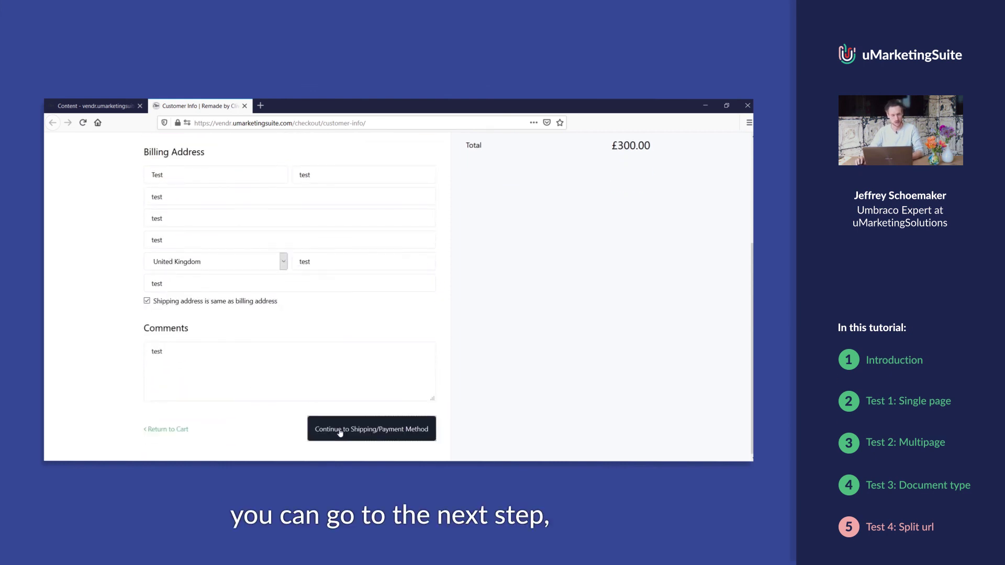
left_click(332, 427)
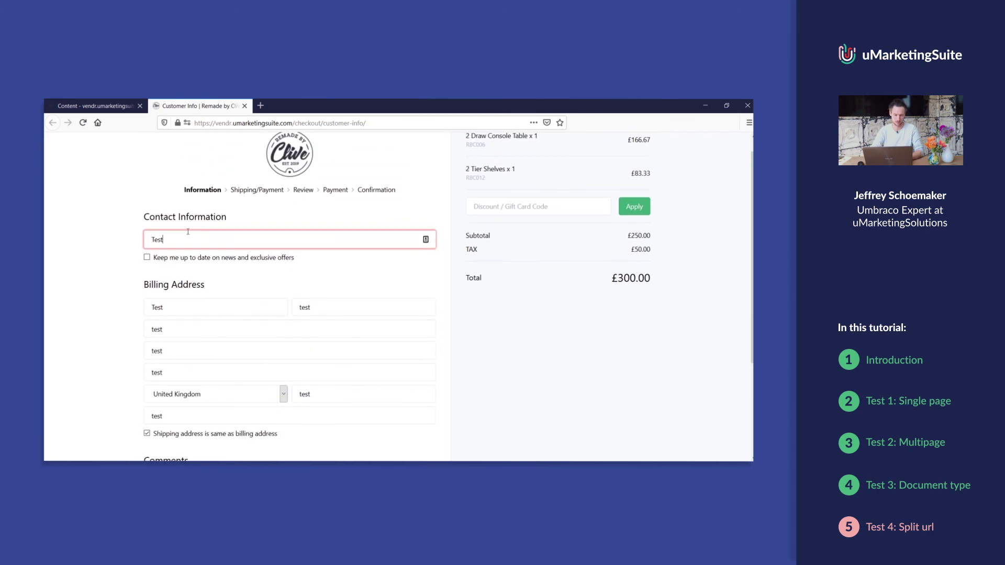
type("test.com")
Continue through shipping and payment to Review Order, then return to Umbraco's content
scroll(330, 367, "down", 4)
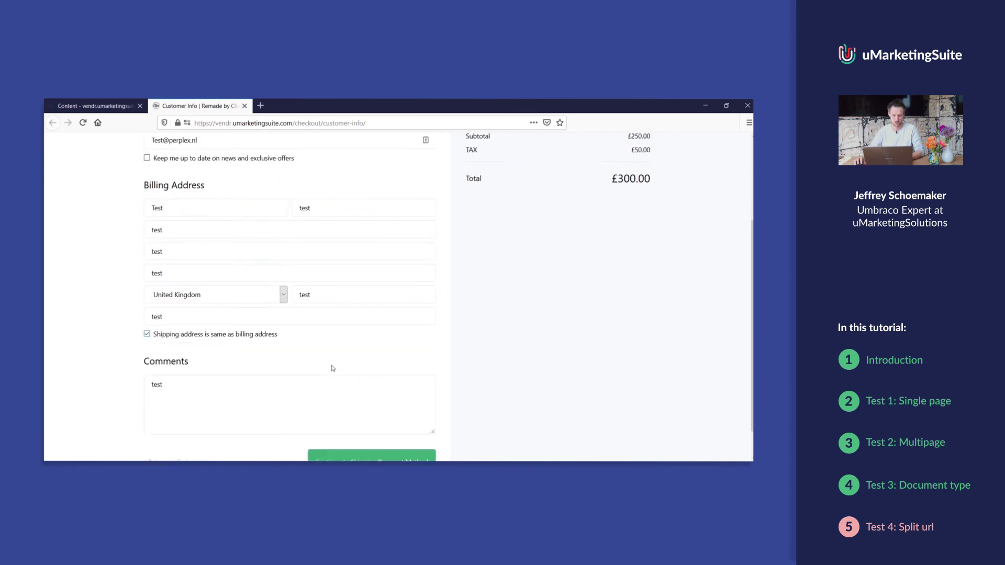
left_click(356, 427)
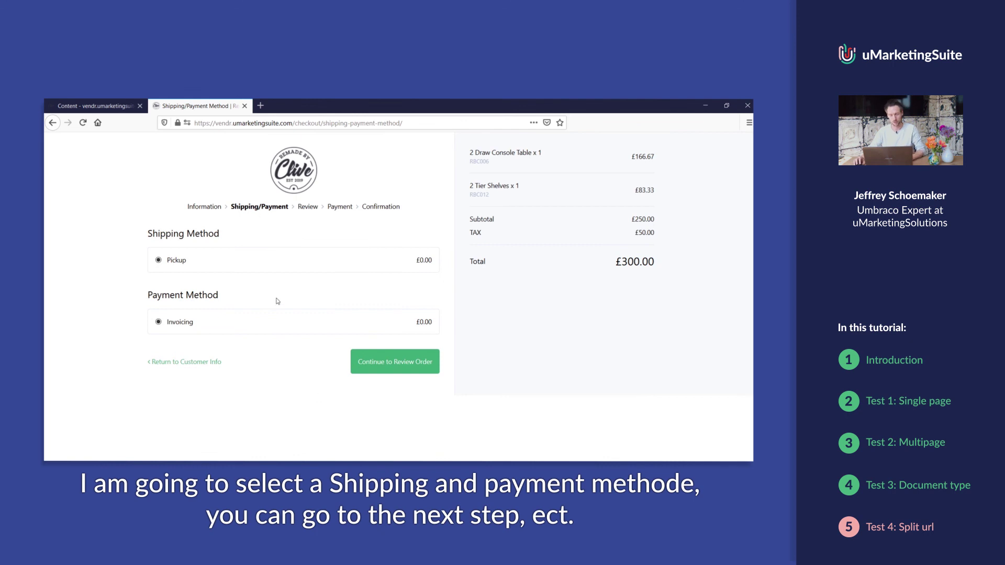
left_click(356, 360)
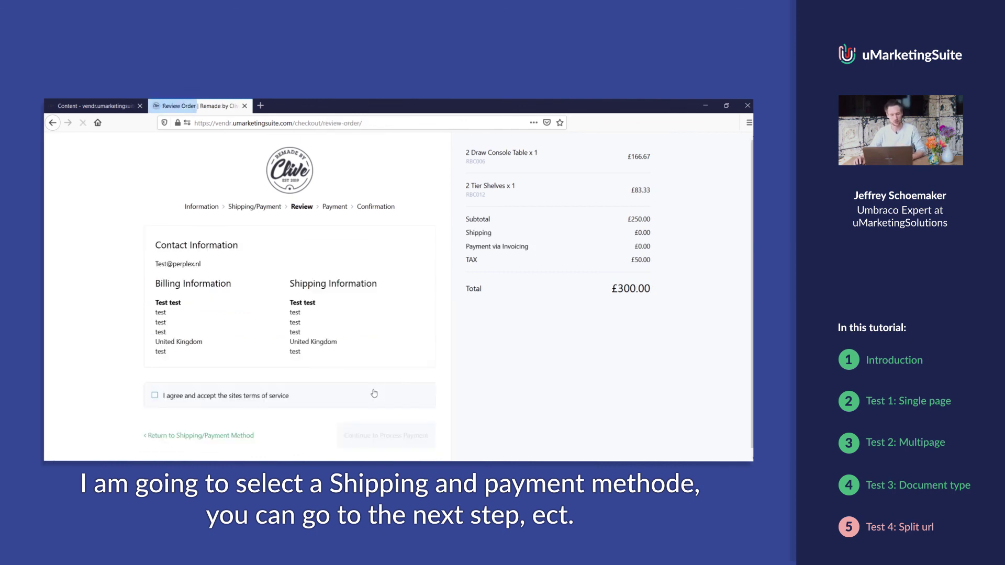
left_click(95, 107)
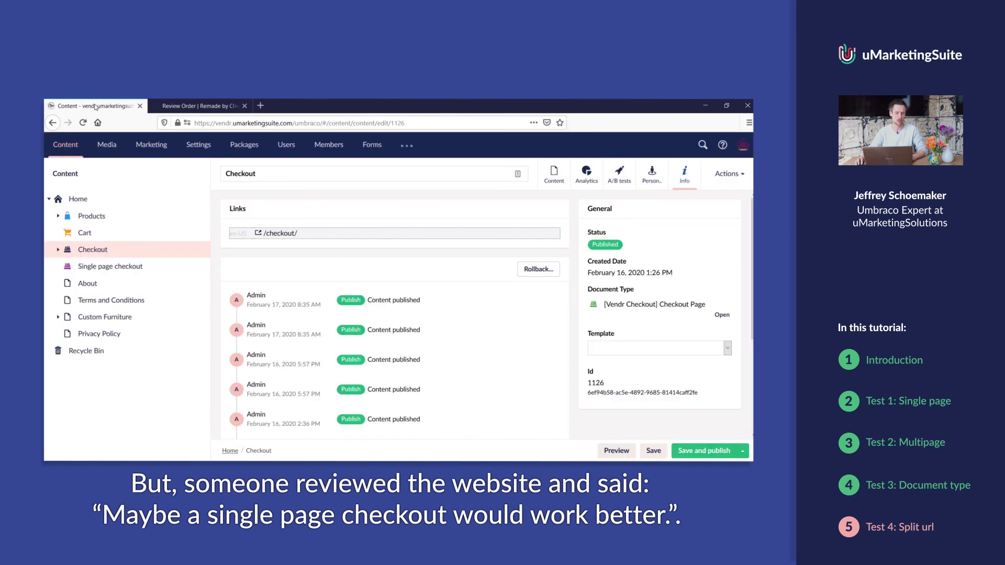
Open the /single-page-checkout/ link from the Single page checkout node's info and scroll through it
left_click(123, 268)
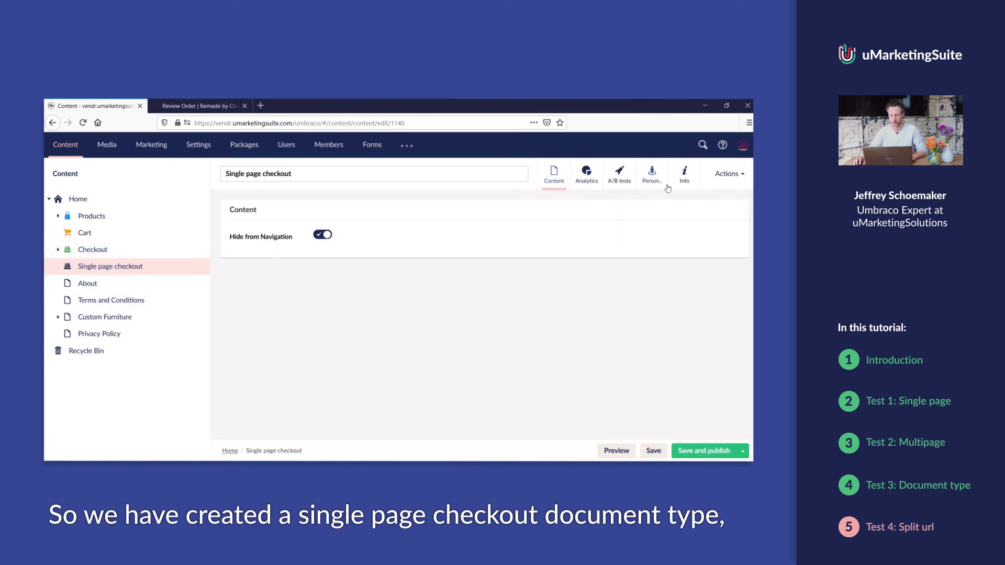
left_click(685, 175)
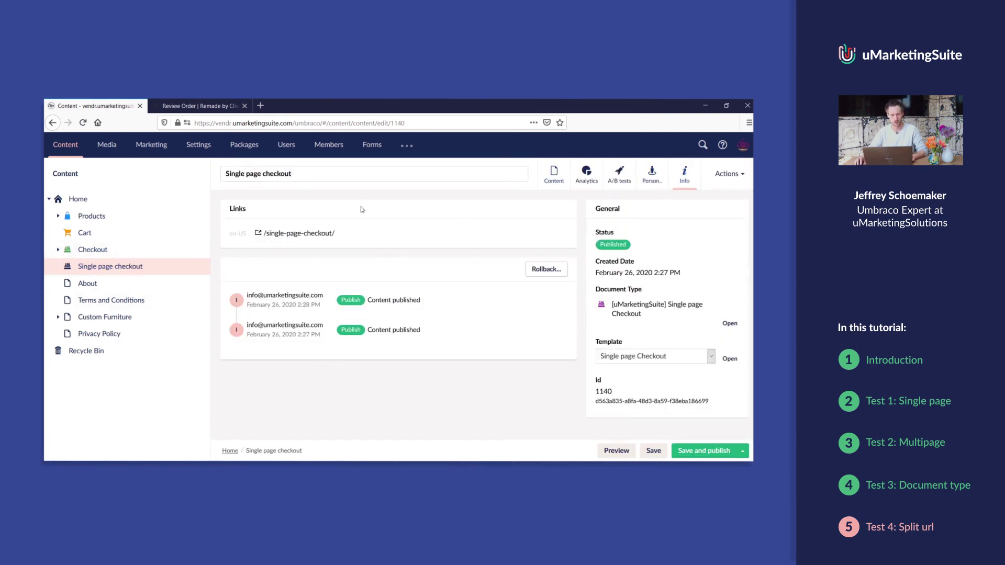
left_click(282, 239)
left_click(200, 106)
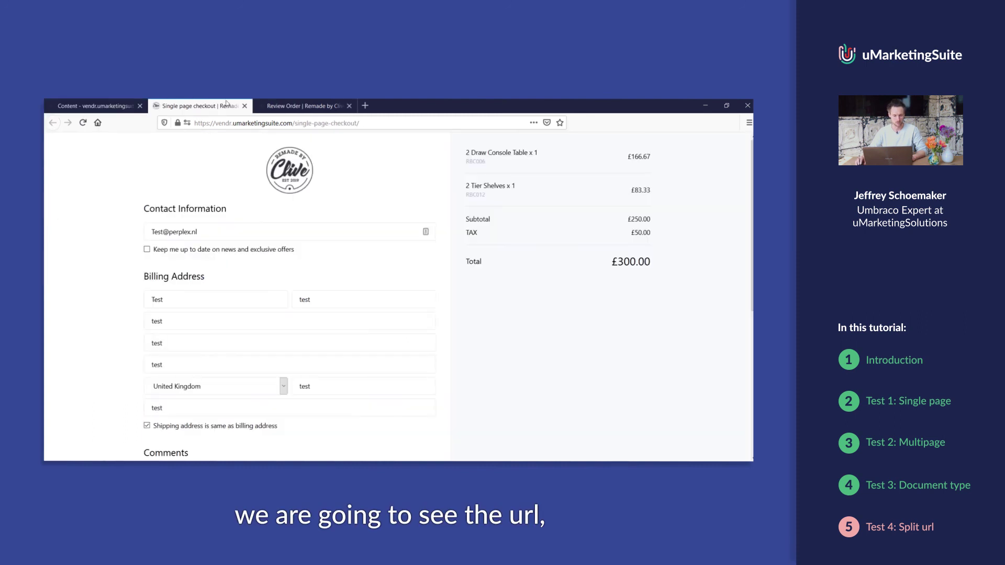
scroll(133, 287, "down", 5)
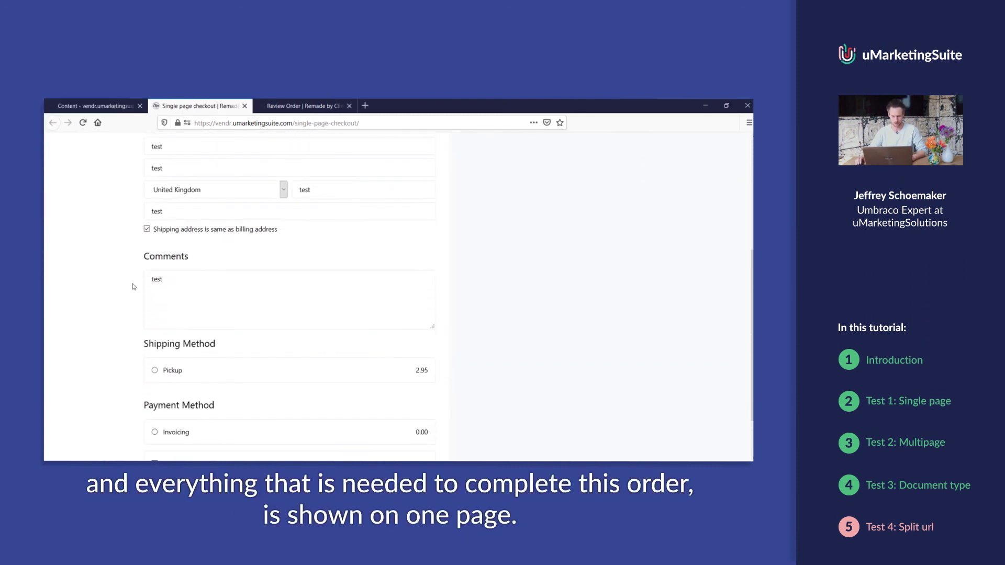
scroll(133, 287, "down", 2)
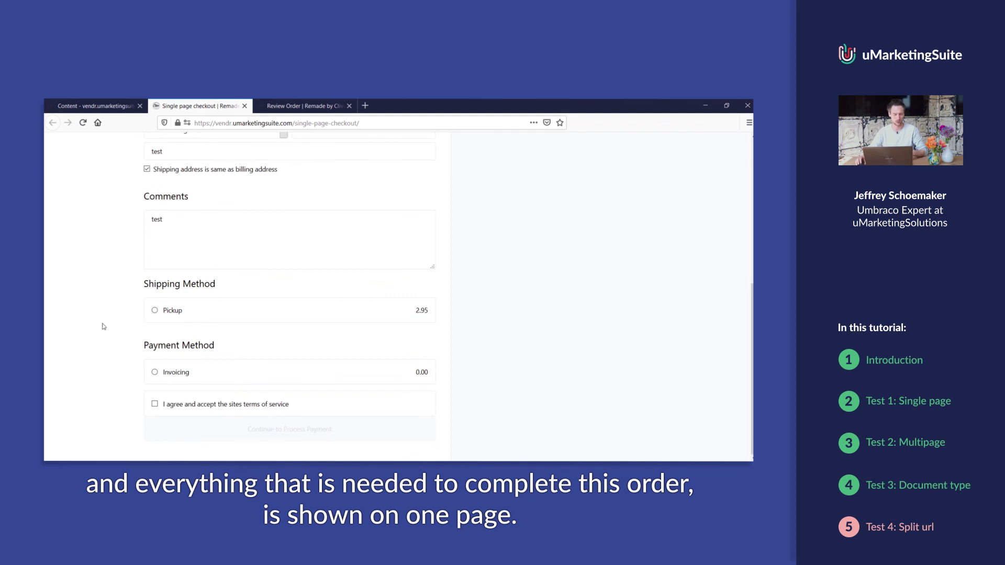
scroll(116, 326, "up", 7)
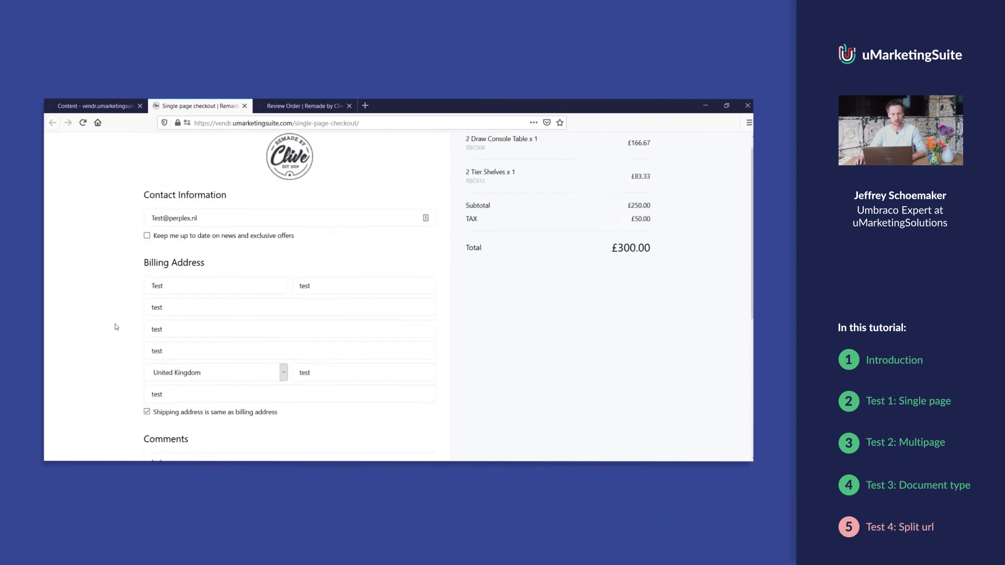
Glance at the multistep Review Order tab, then go back to the Umbraco backoffice
left_click(295, 108)
left_click(93, 106)
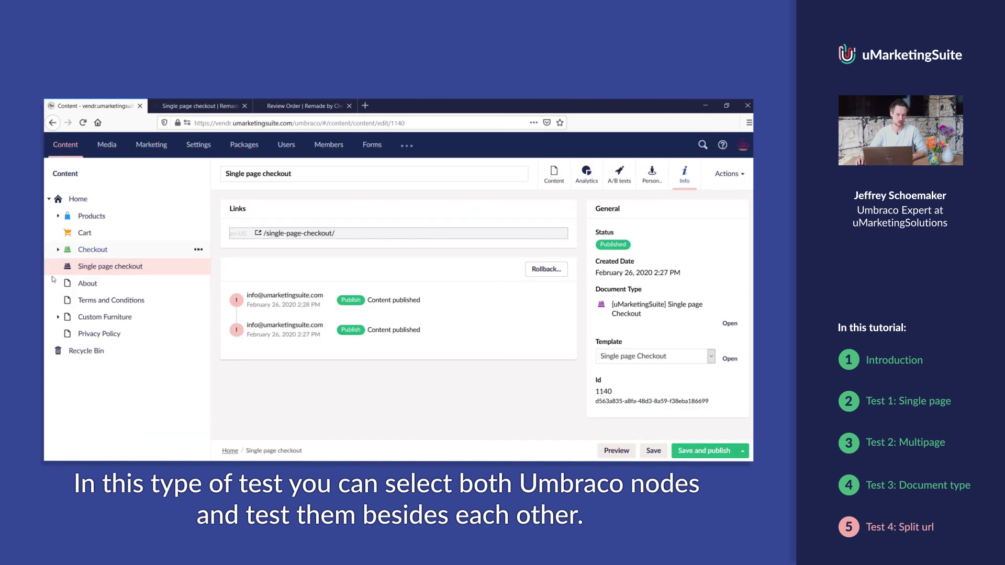